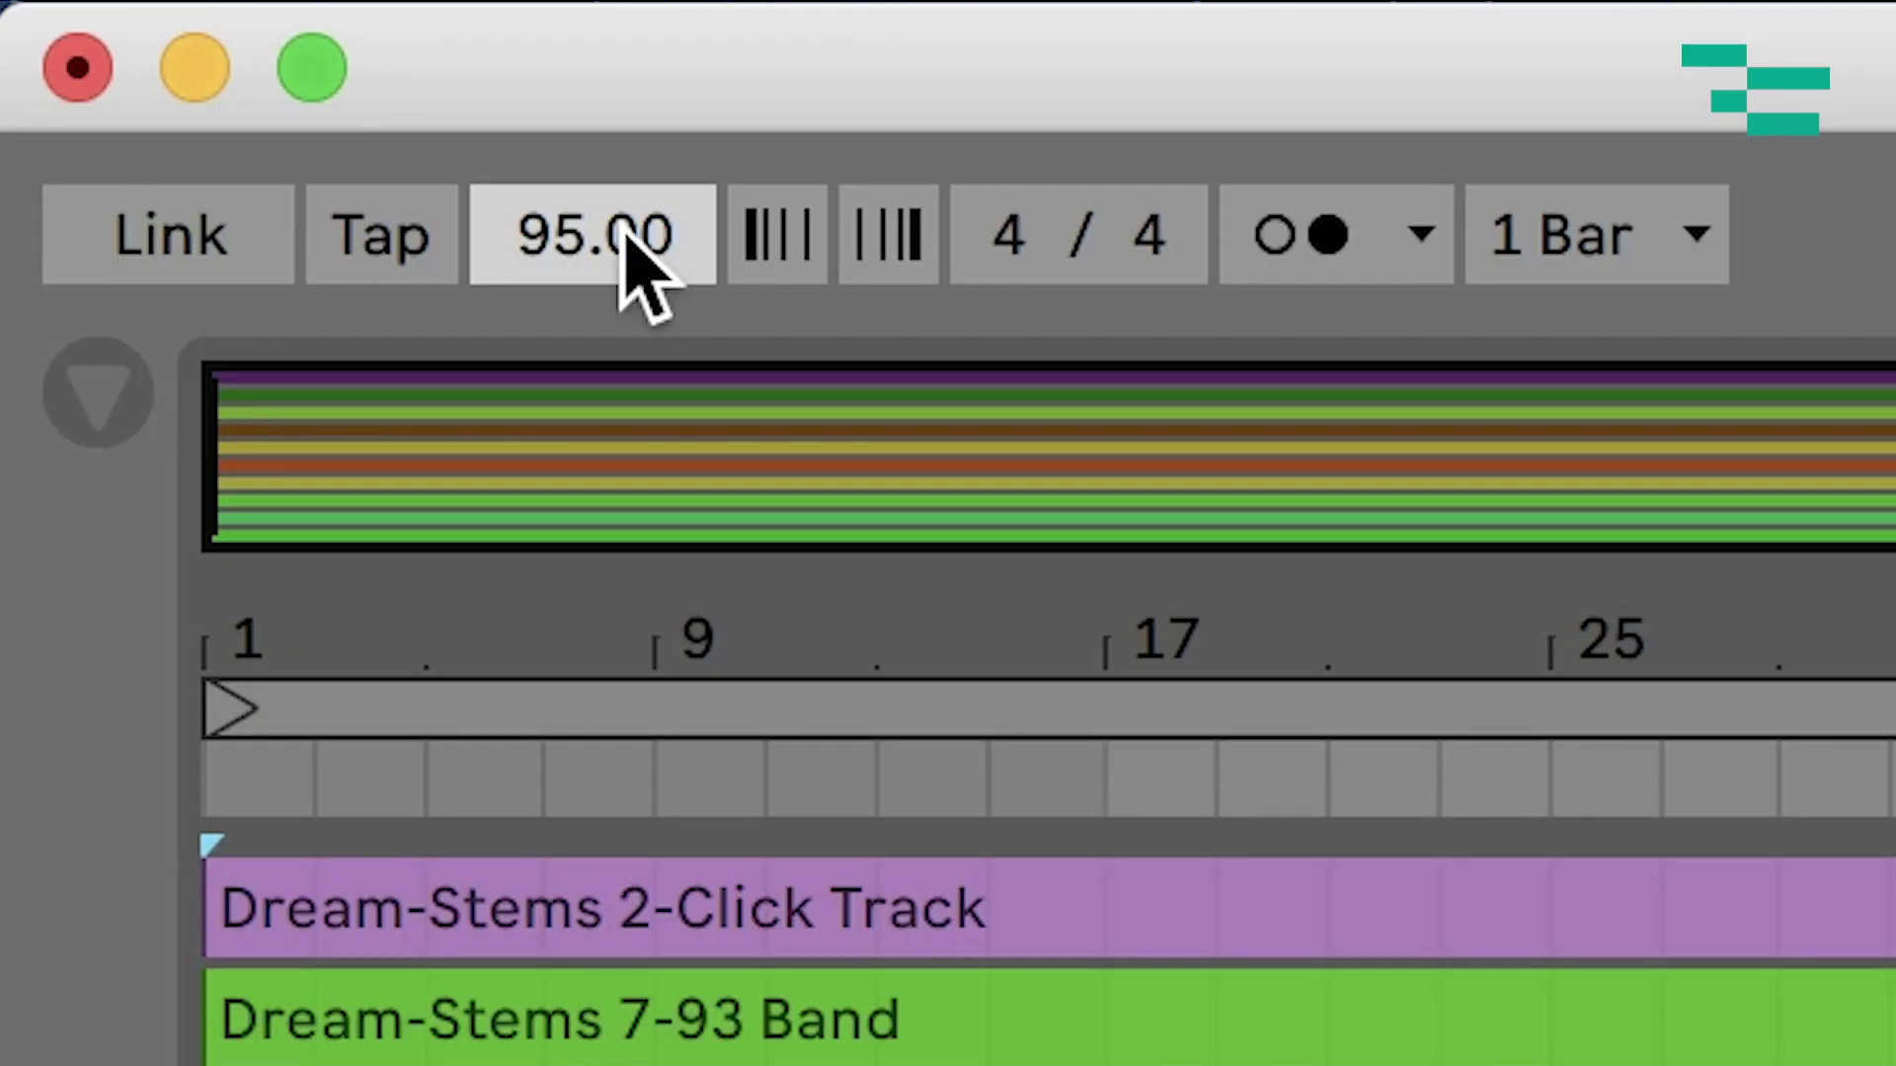
Set the tempo to 120 BPM, play the stems, and toggle the metronome on and off
type("120")
key("Return")
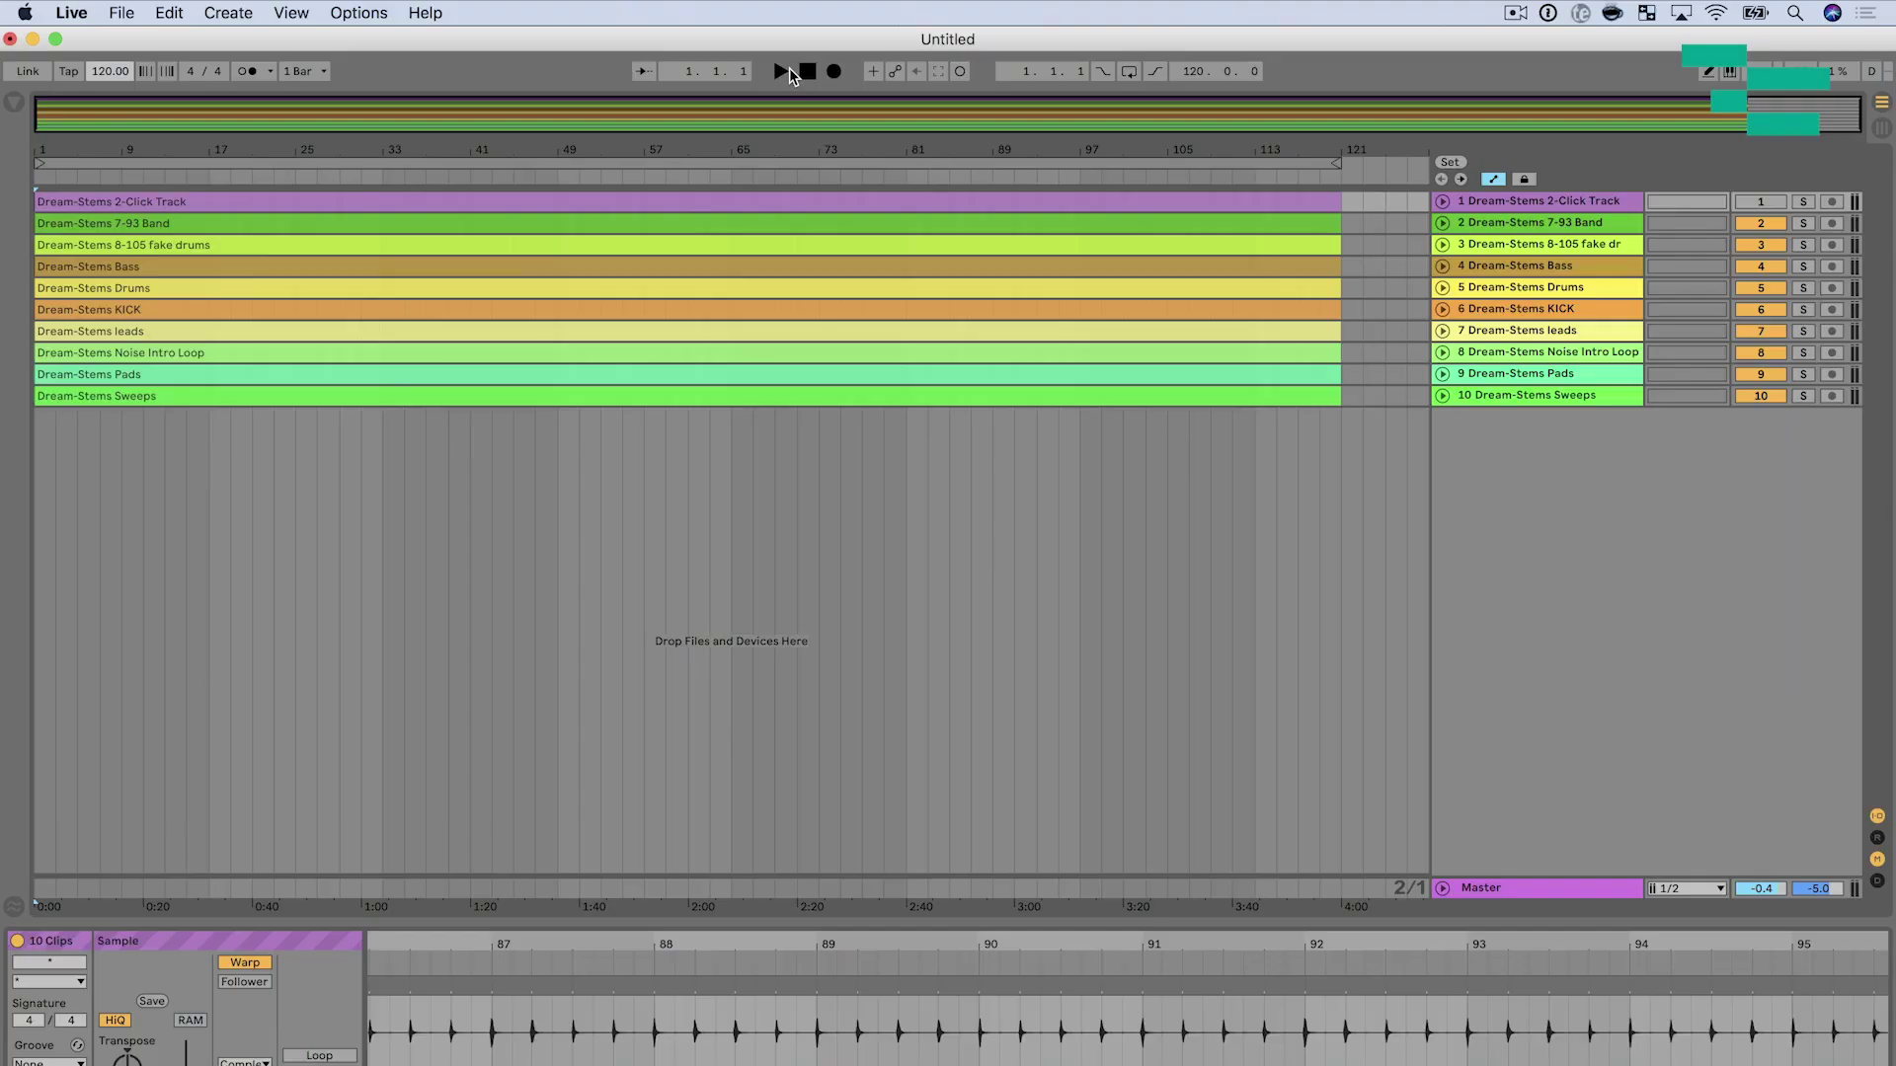
key("space")
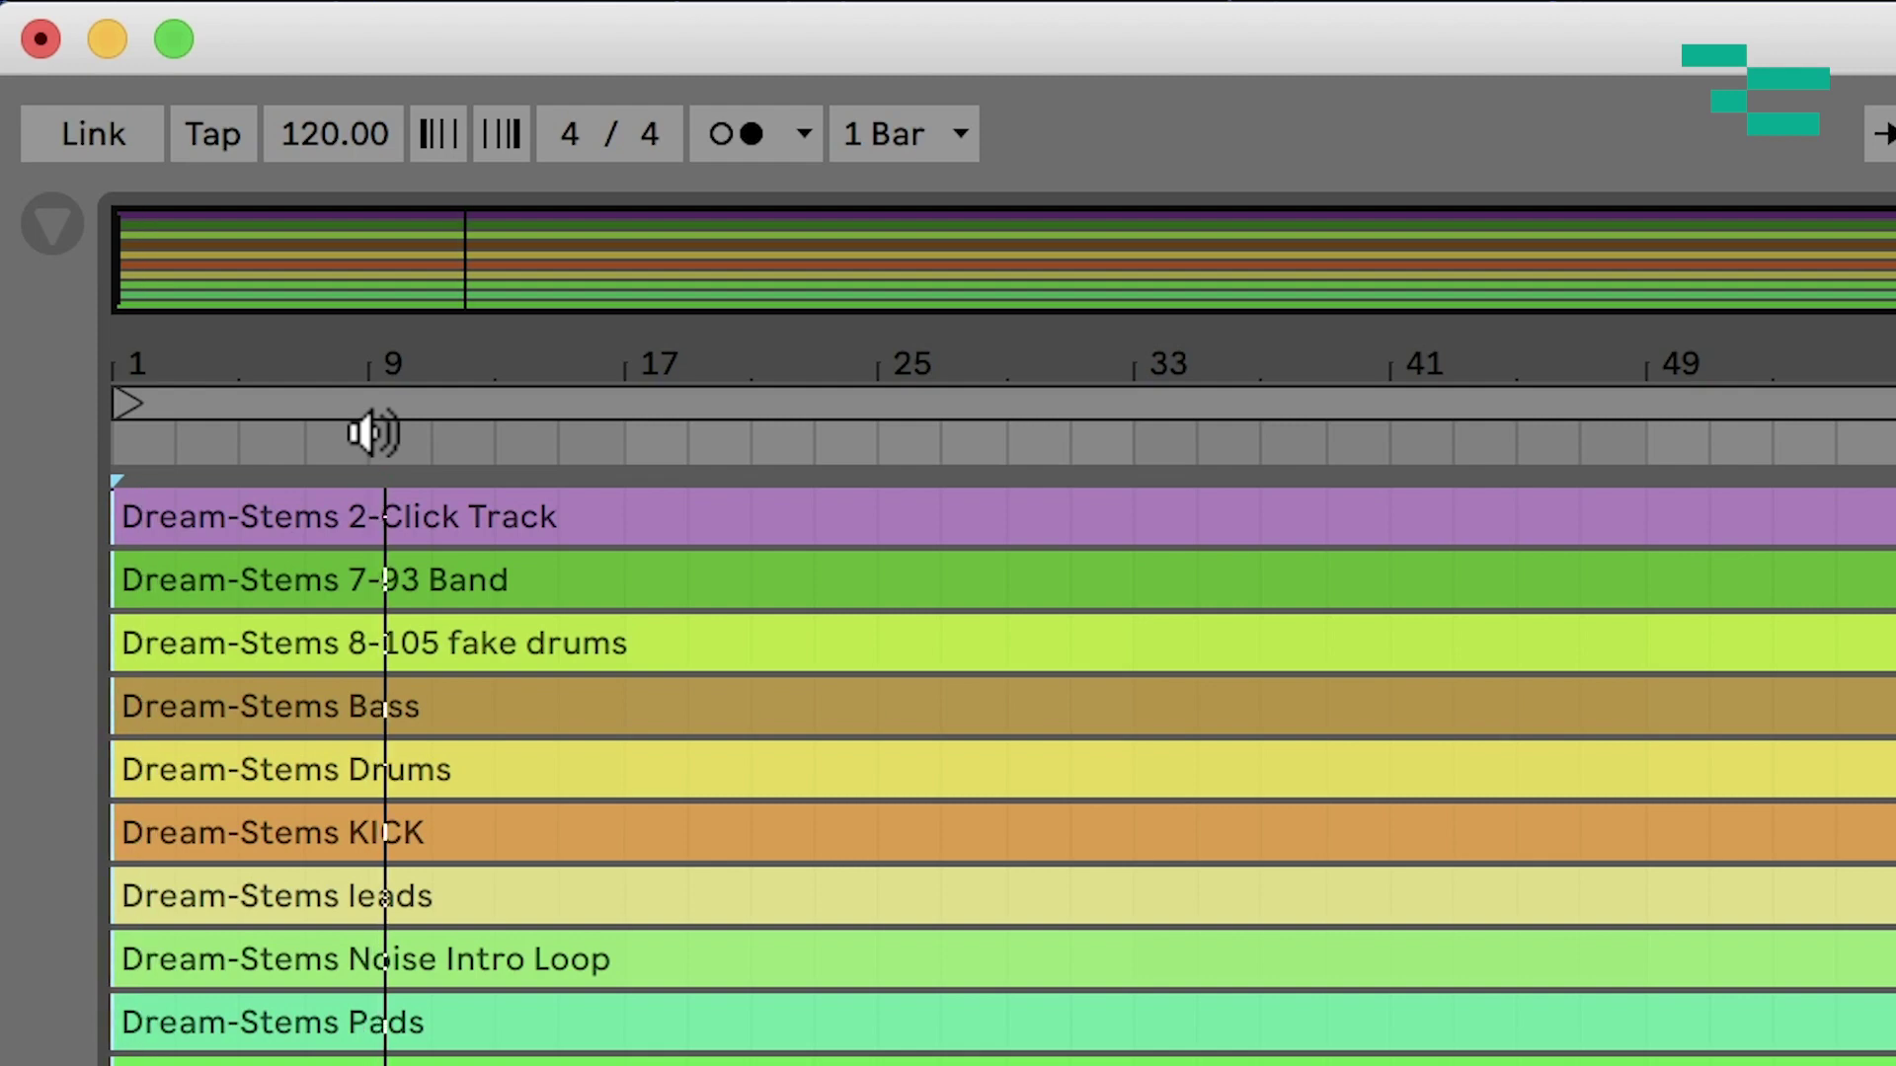
left_click(758, 138)
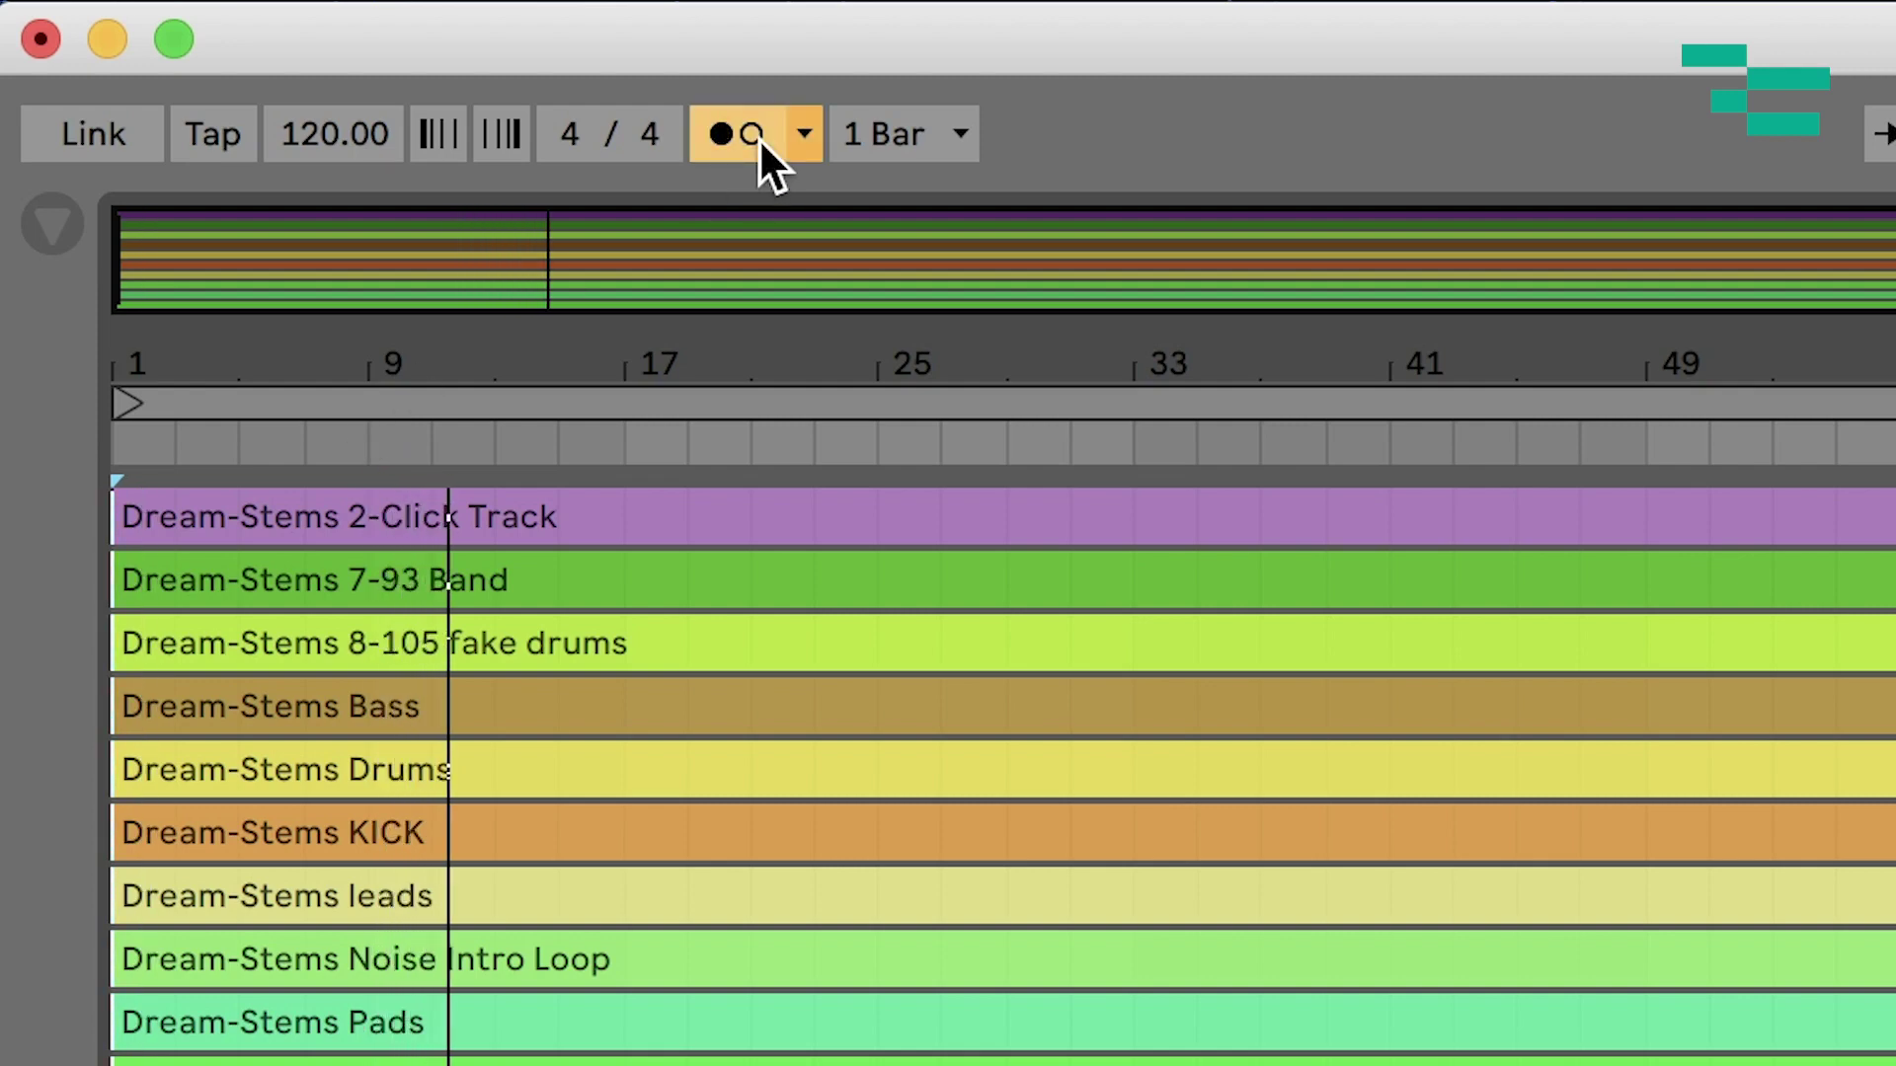
left_click(758, 138)
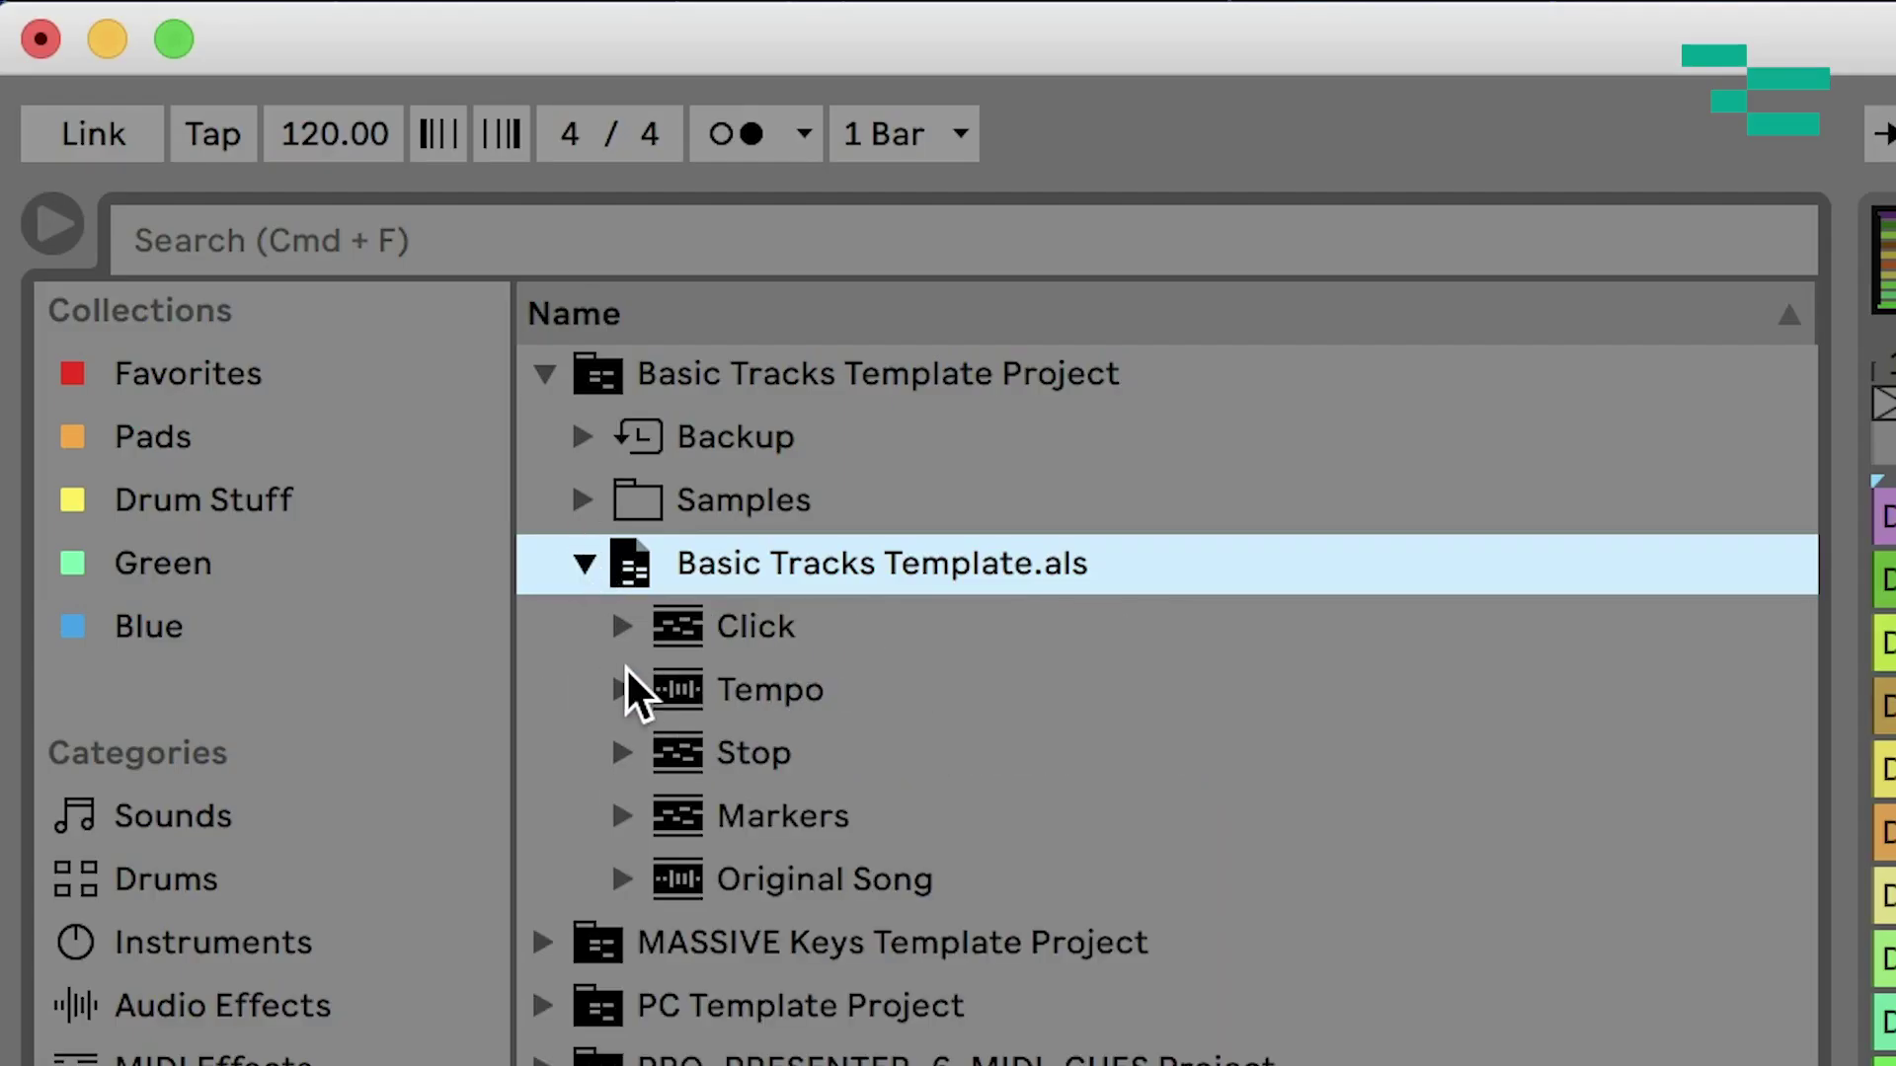
Add the Tempo clip from Basic Tracks Template.als as a new track below the stems
left_click(626, 689)
left_click(751, 753)
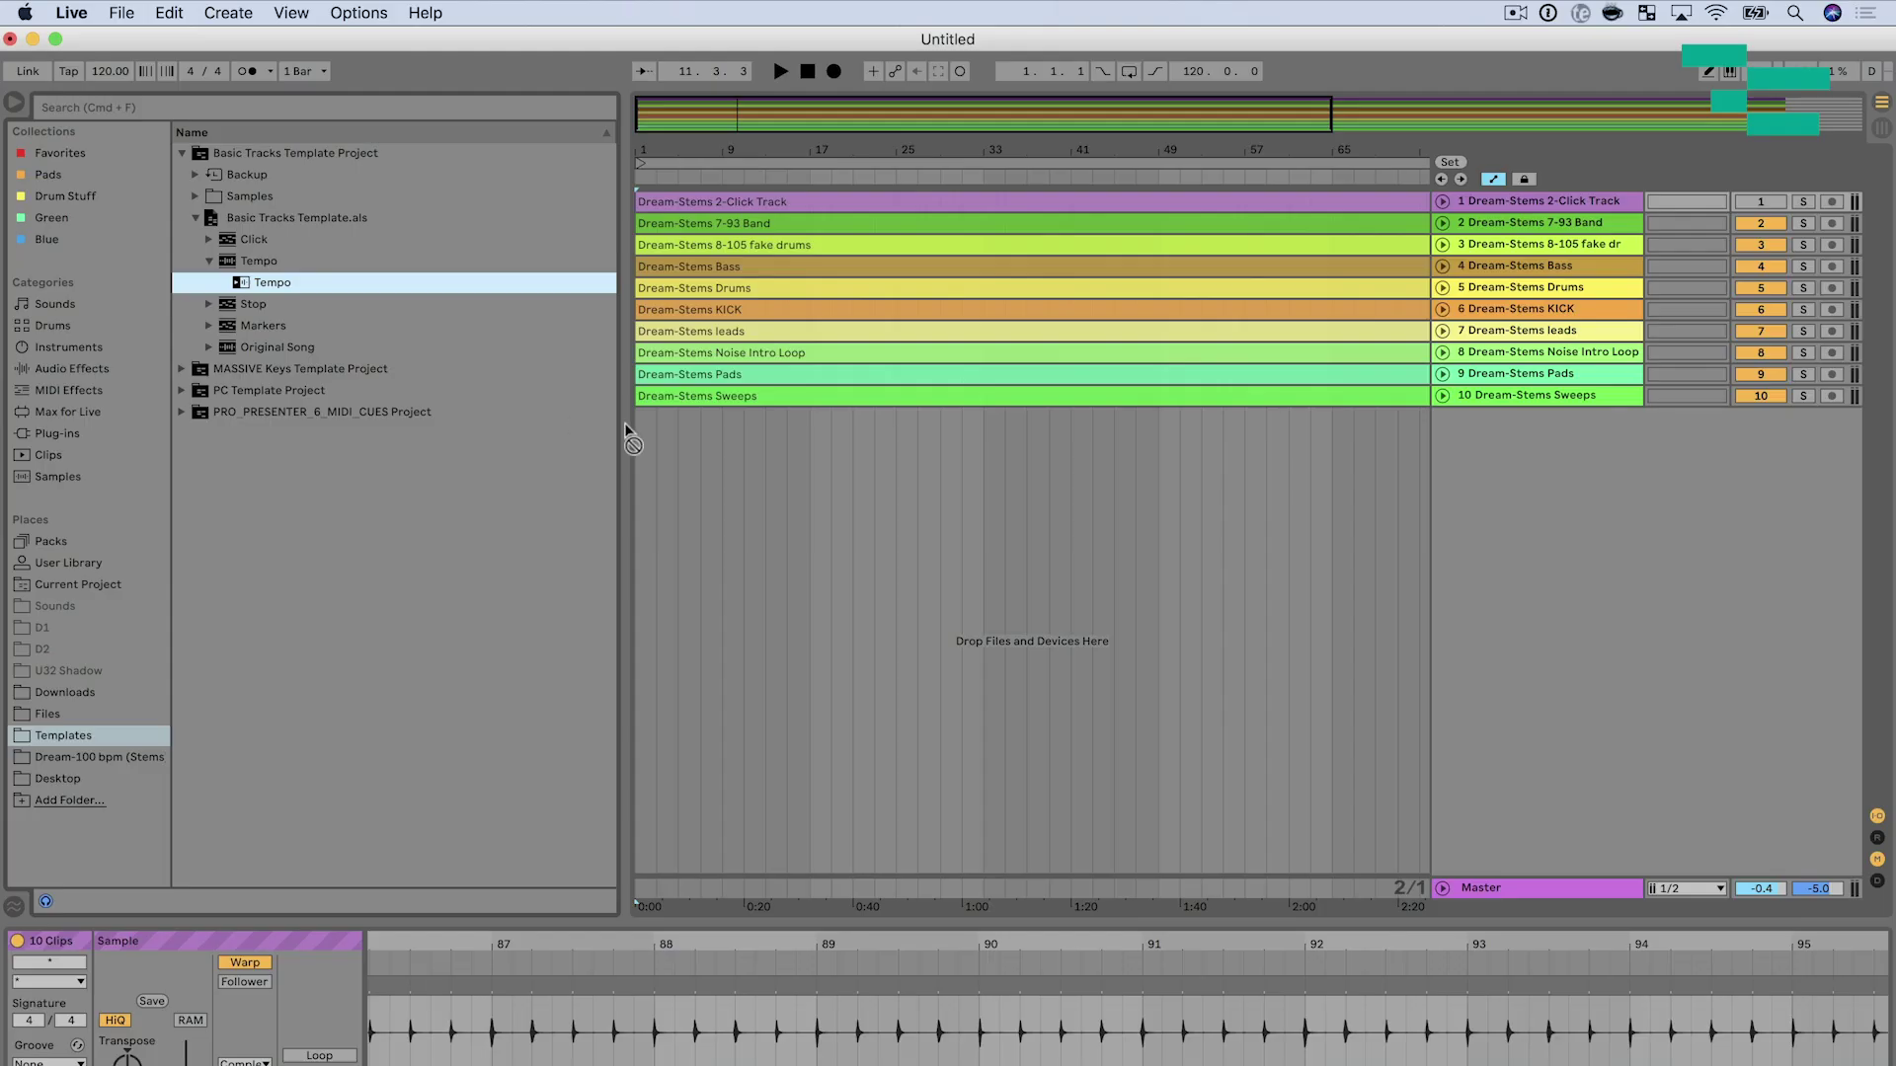
left_click_drag(636, 422, 638, 421)
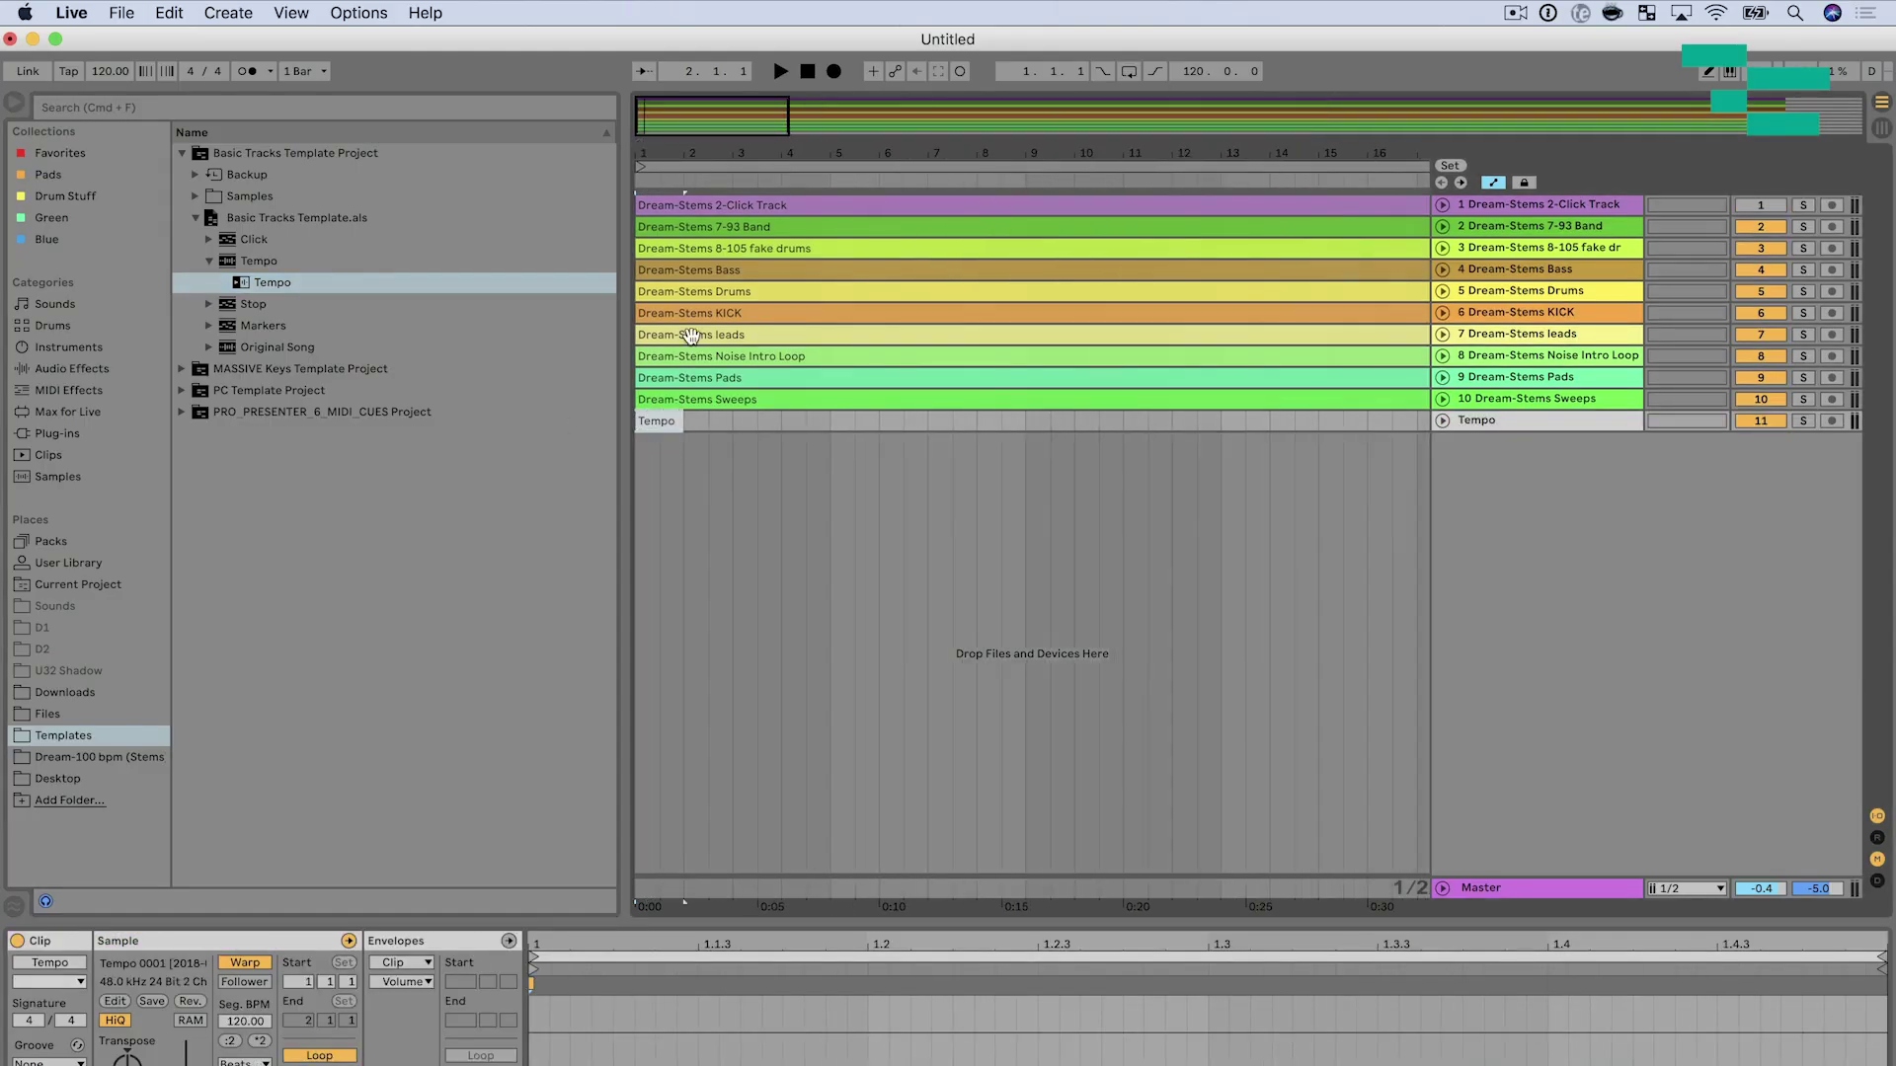
Extend the Tempo clip to bar 121 and set its segment BPM to 95
left_click_drag(780, 420, 1484, 205)
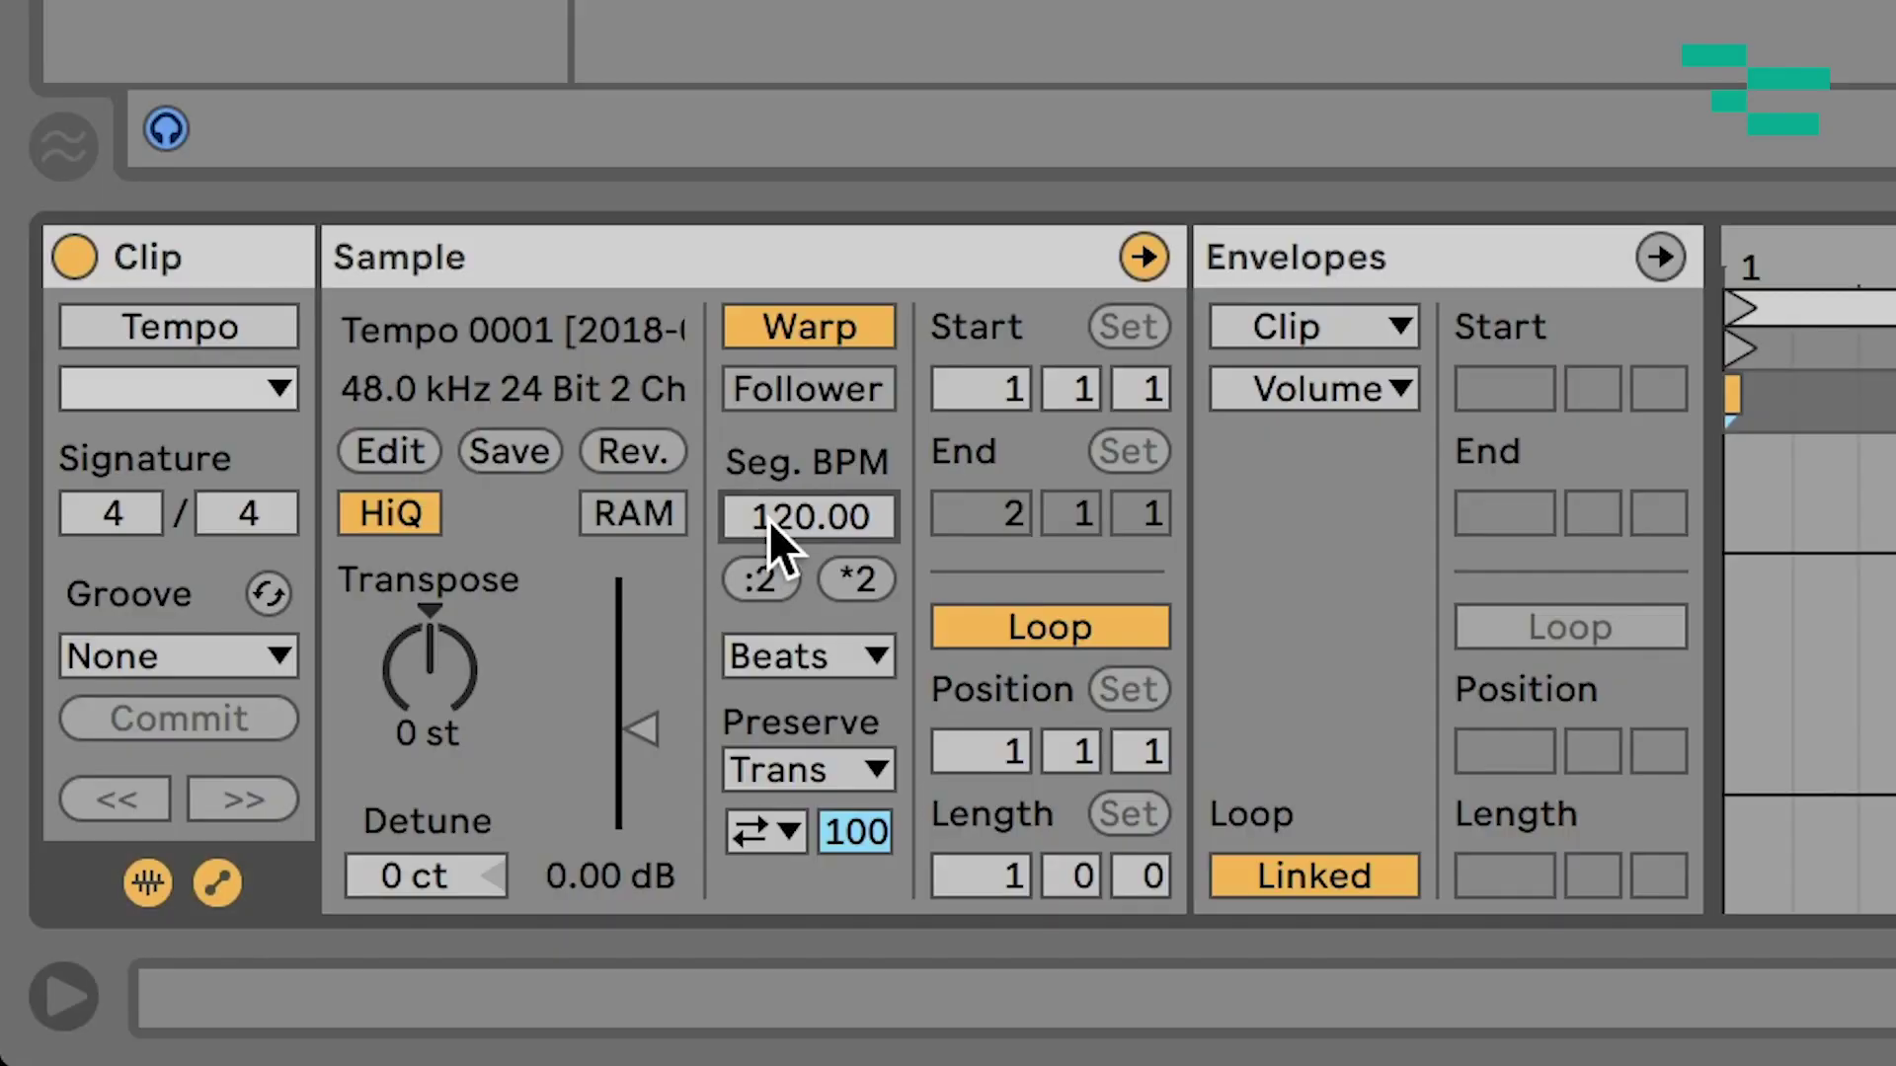
left_click(768, 519)
type("95")
key("Return")
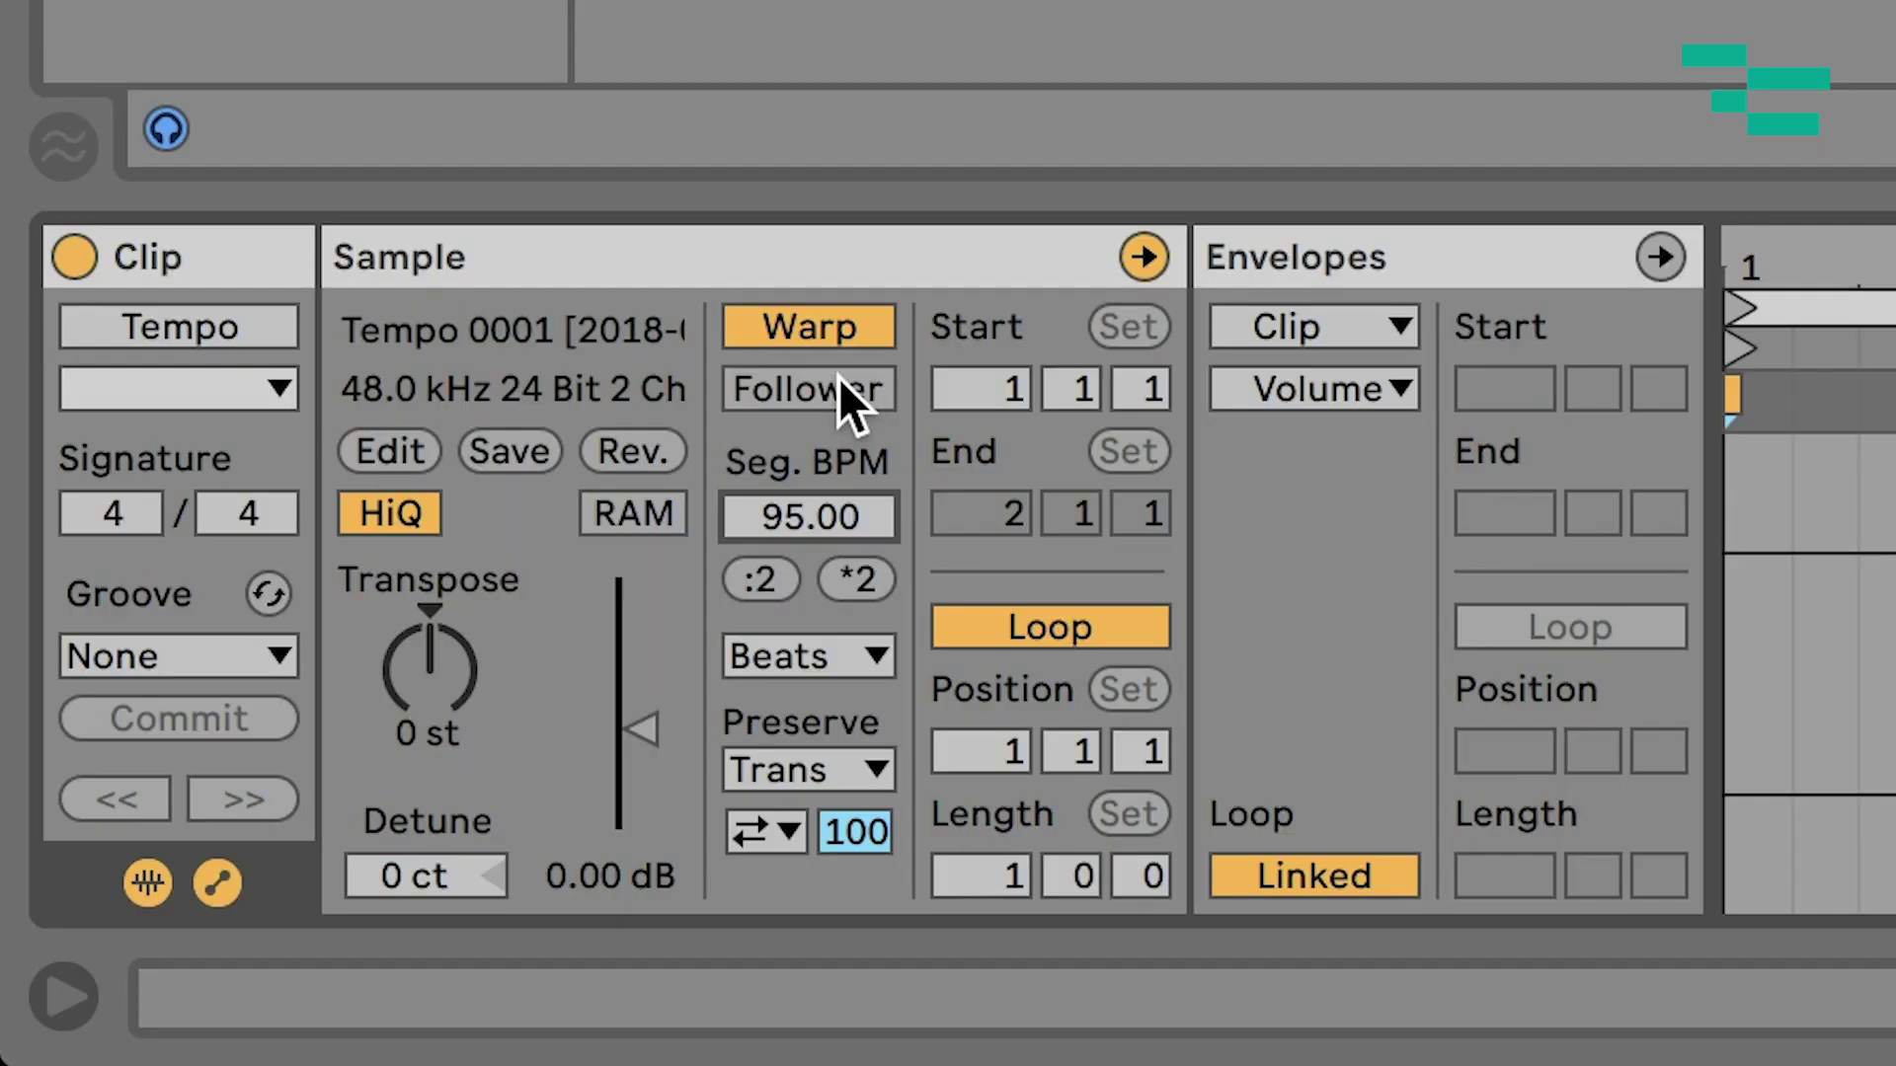
Switch the Tempo clip from Follower to Leader in Clip View
left_click(838, 377)
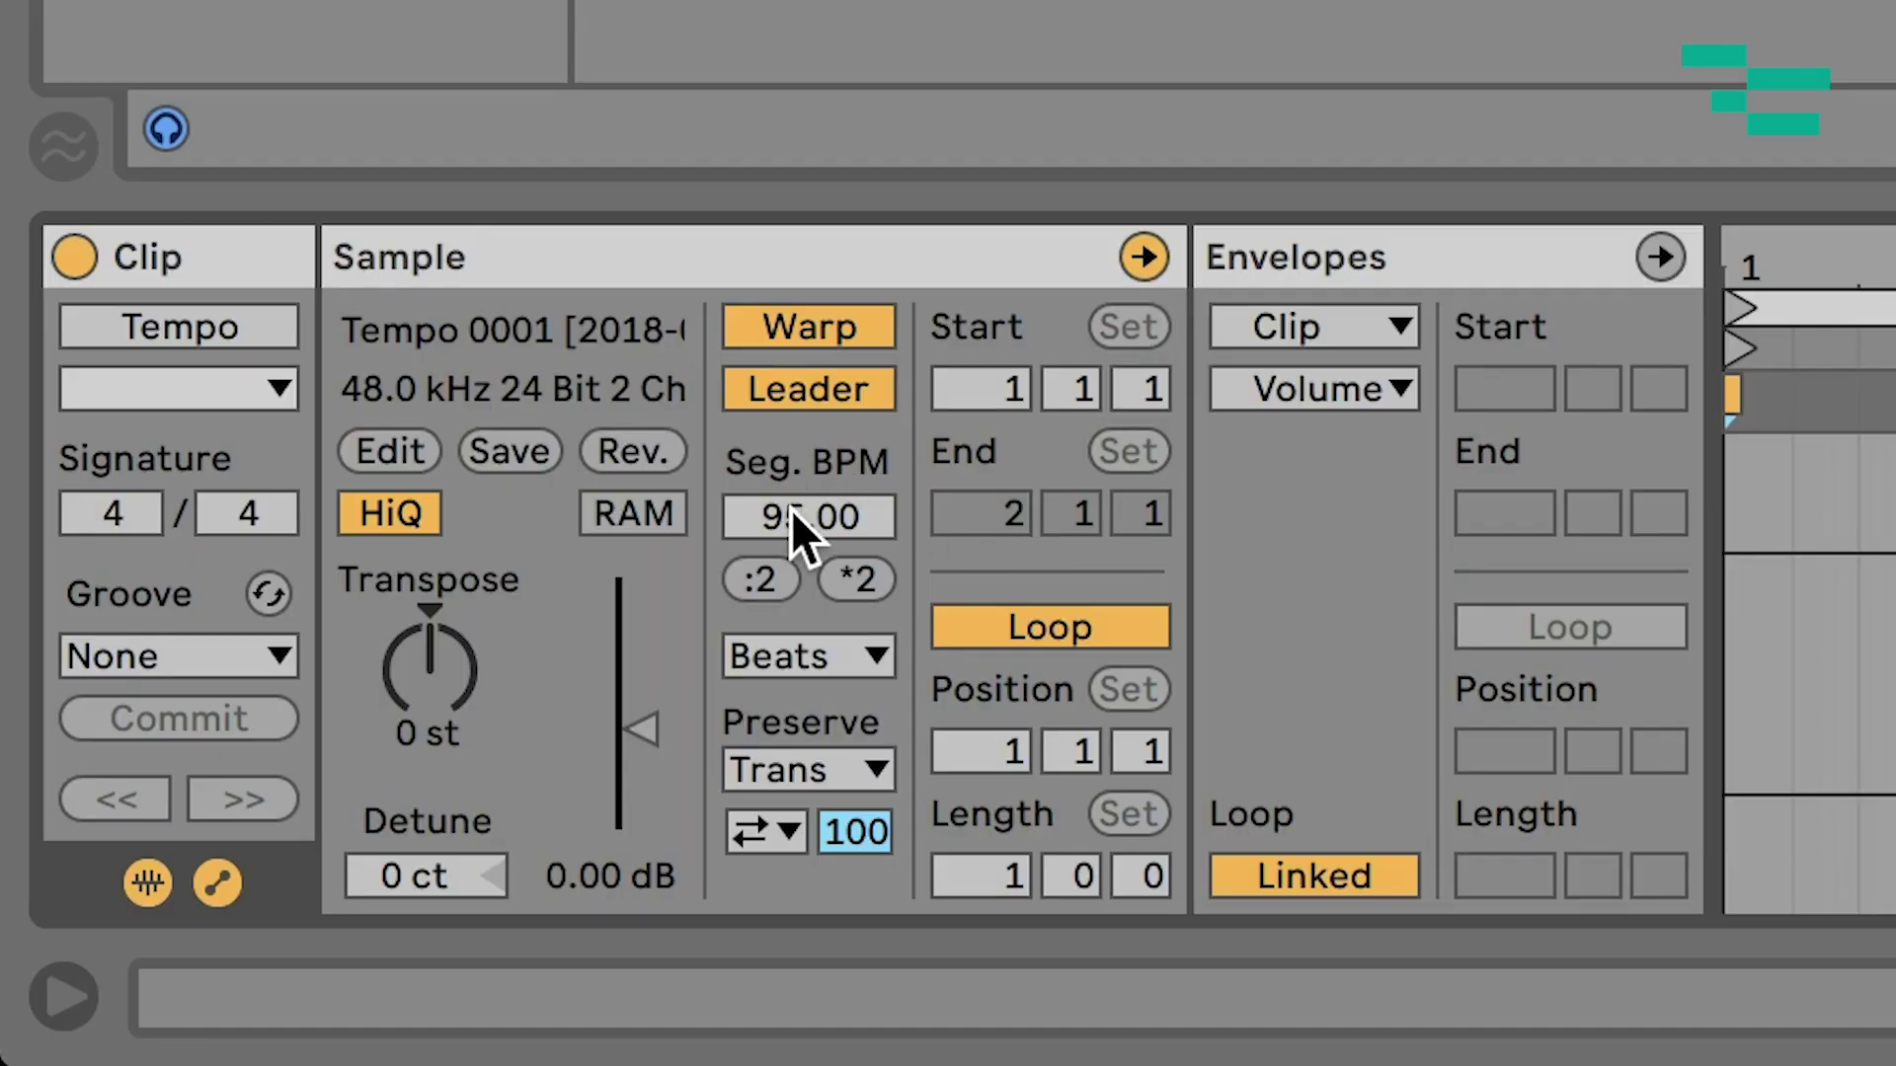
Change the Tempo clip's segment BPM to 97, then toggle it to Follower and back to Leader
left_click(796, 513)
type("97")
key("Return")
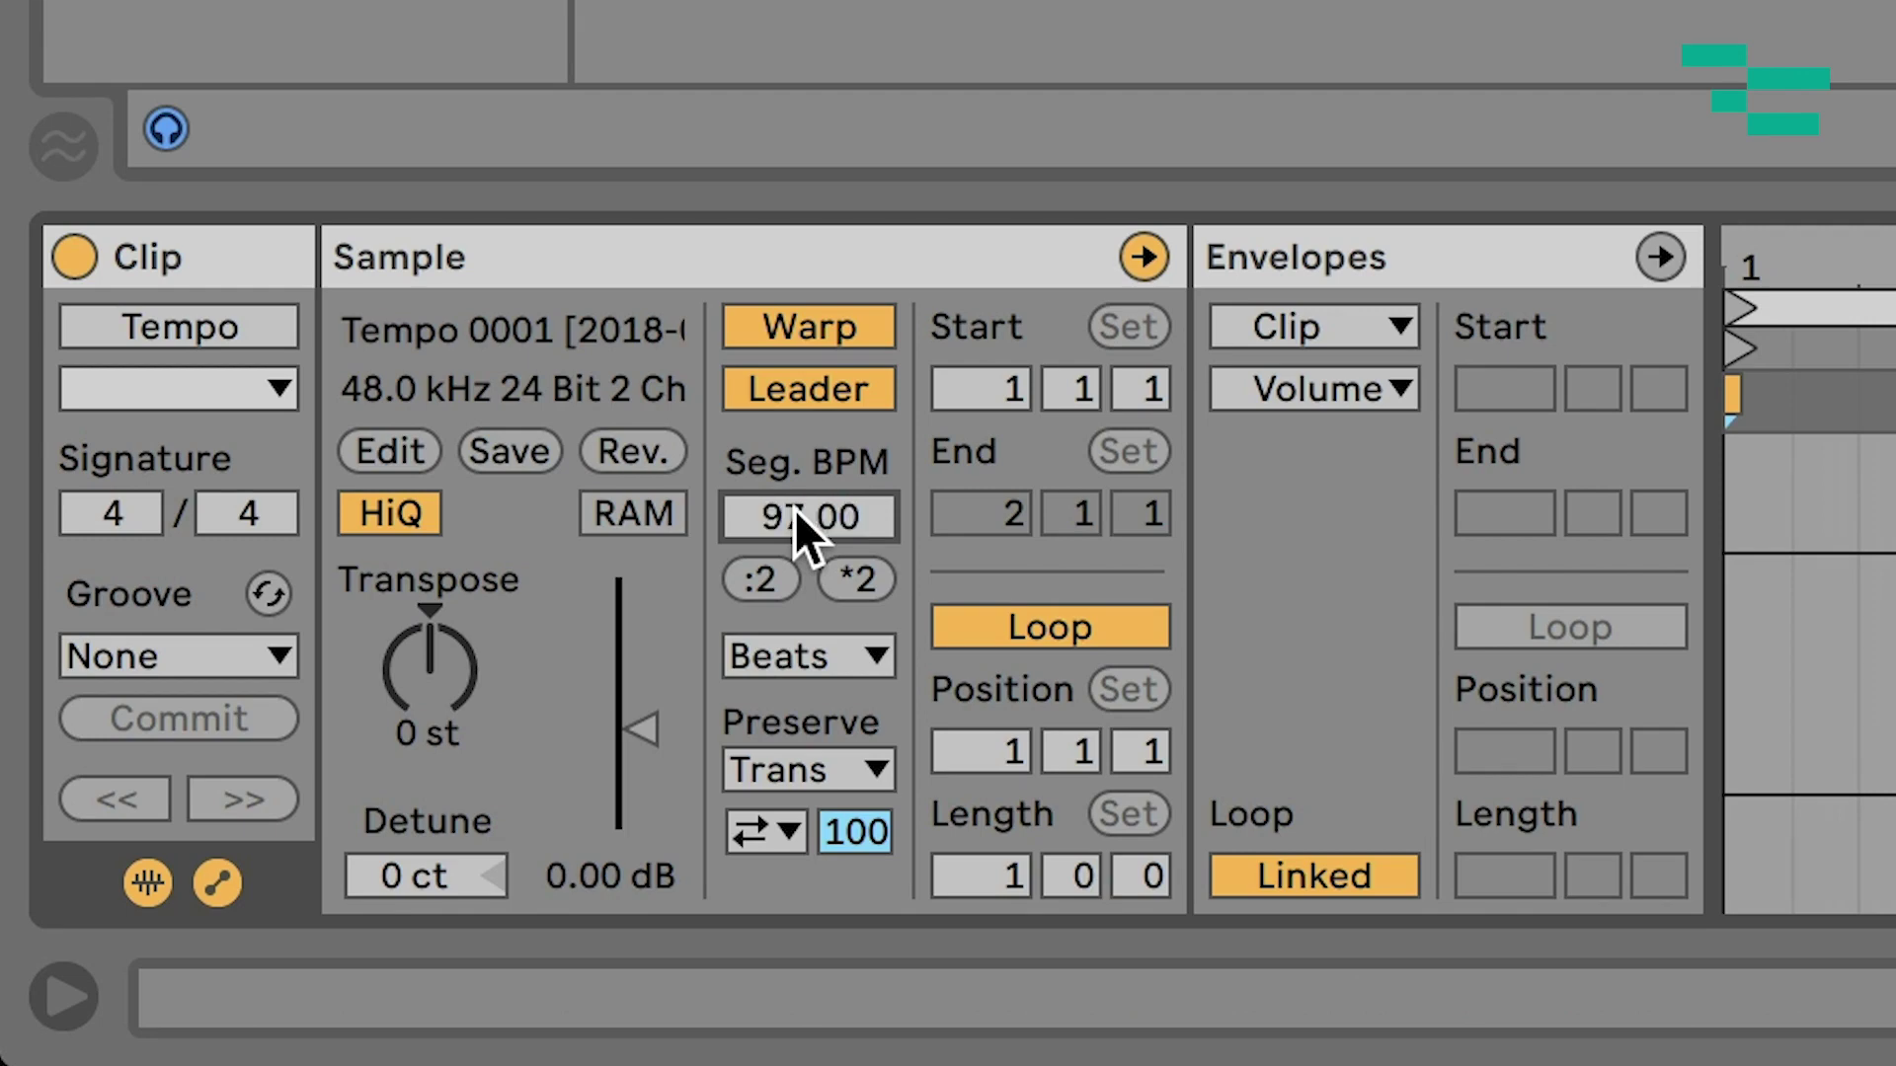
left_click(843, 380)
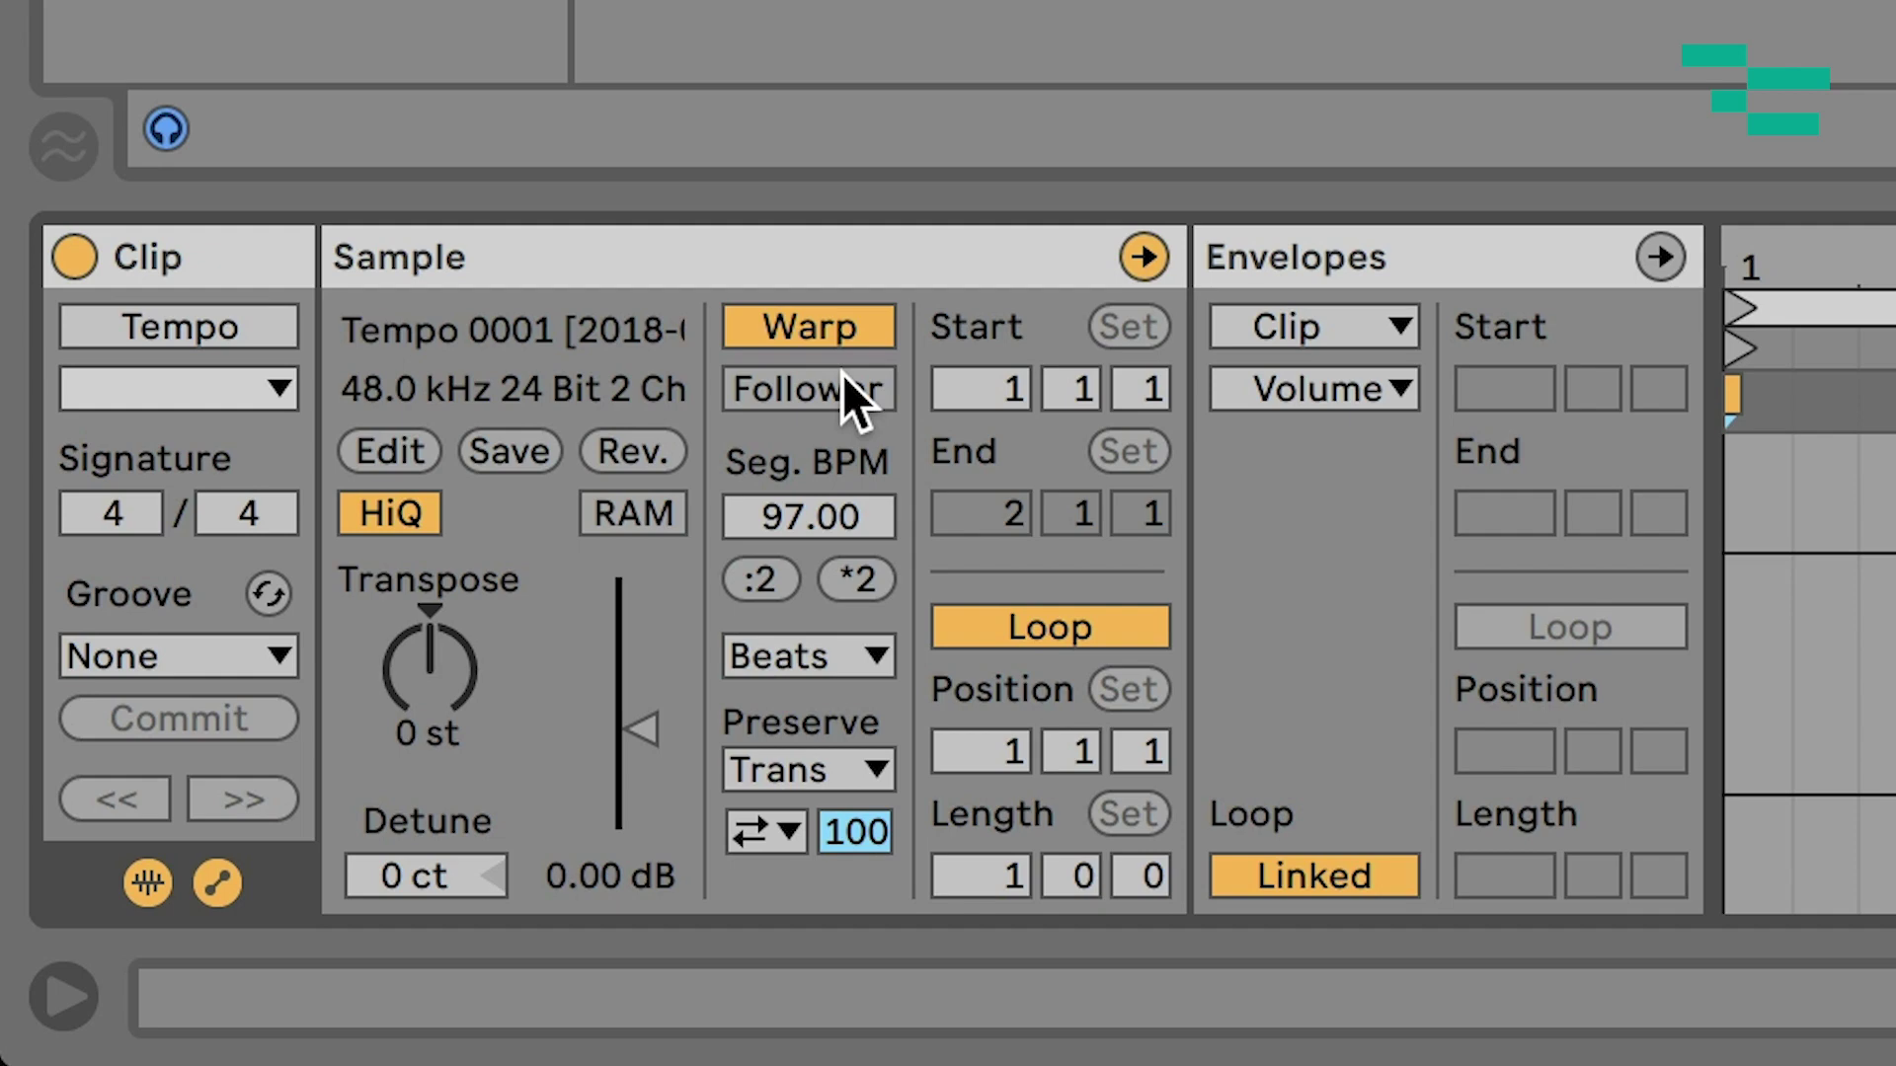
left_click(843, 385)
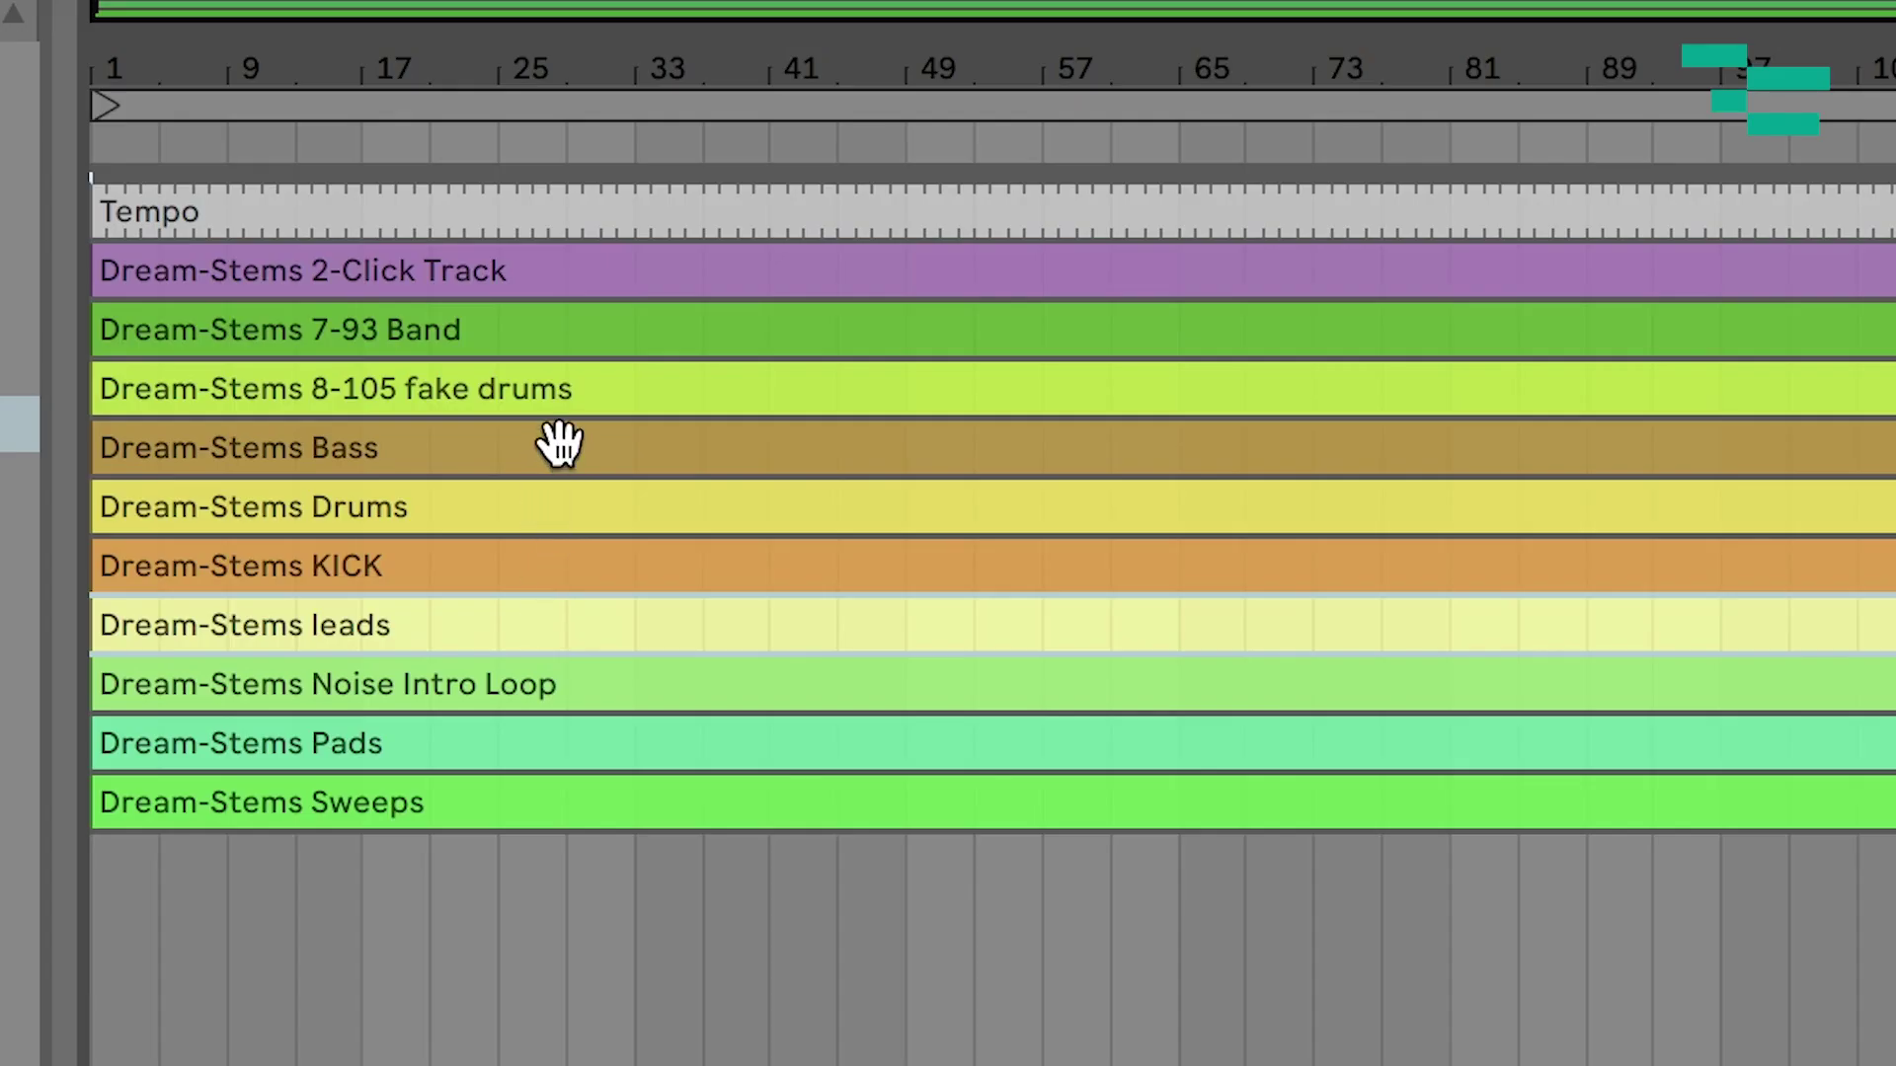
Select the Dream-Stems Pads, leads and Bass clips together in the Arrangement View
left_click(559, 444)
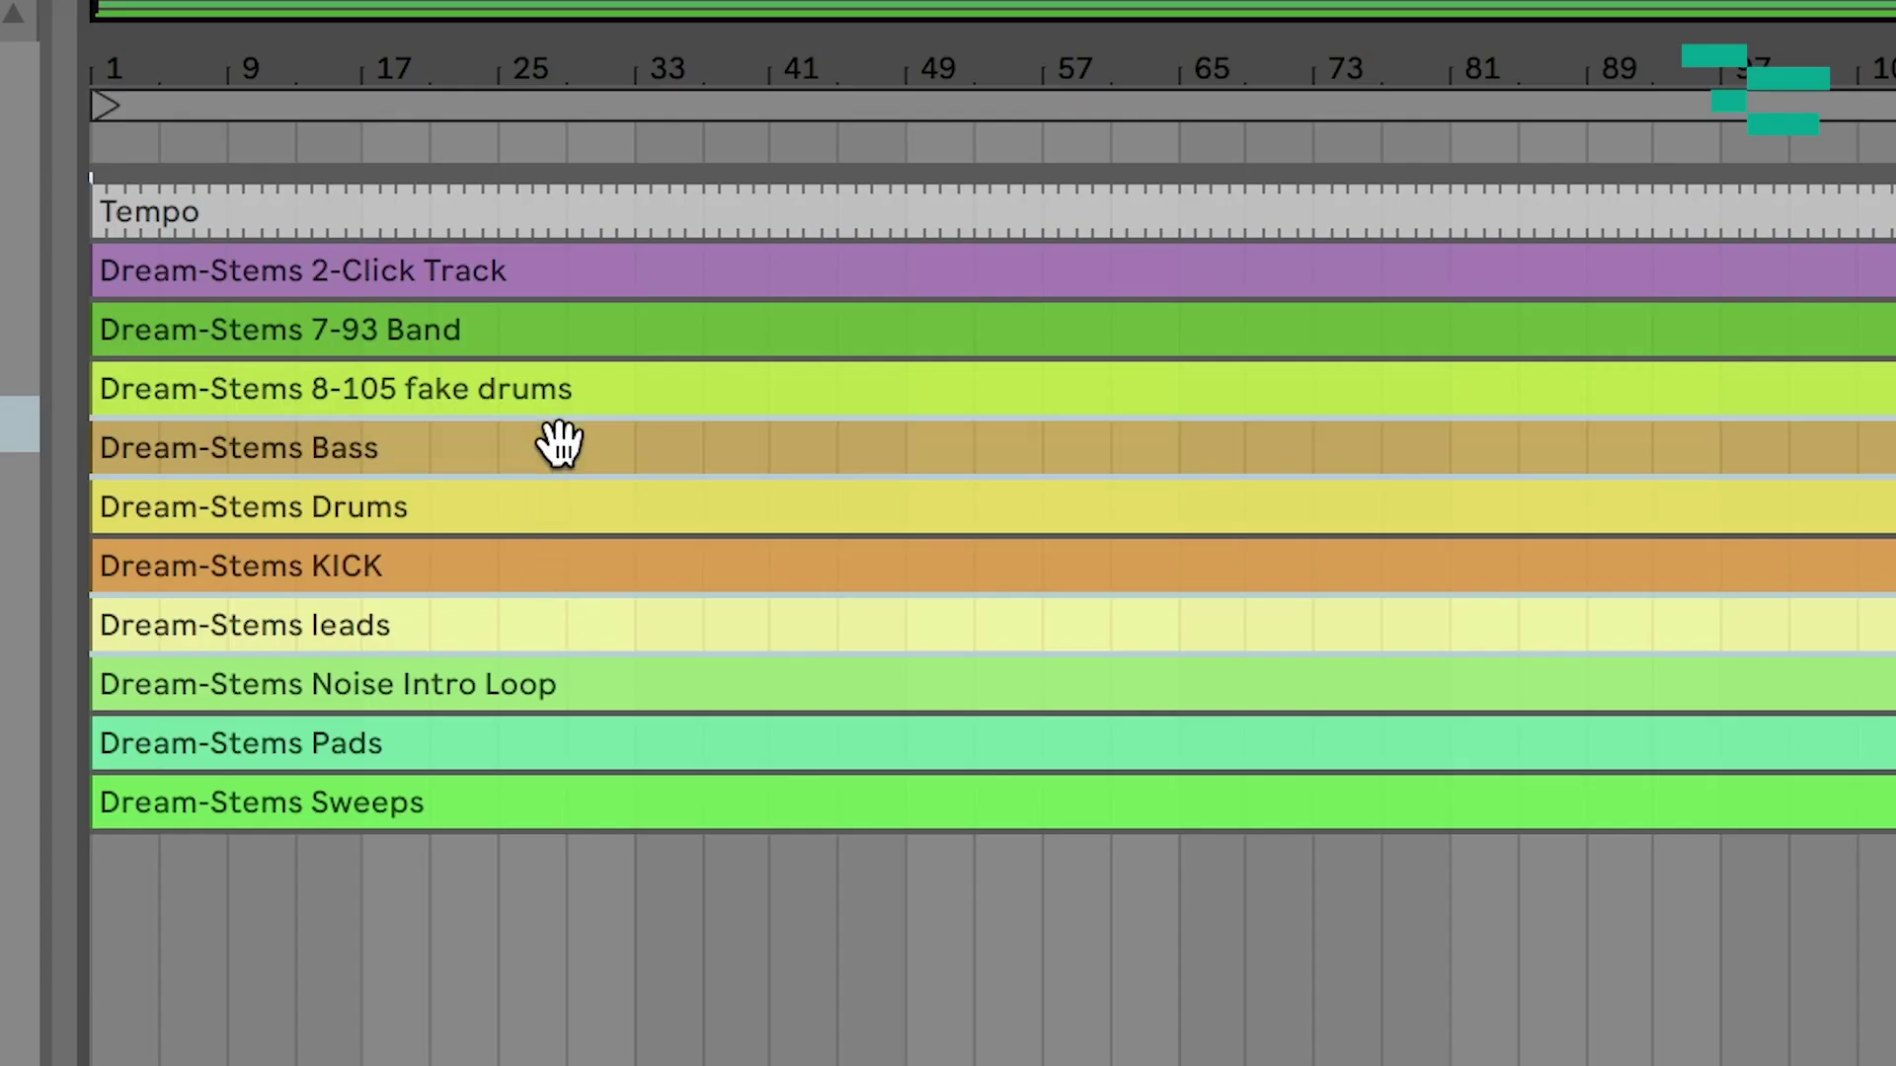
left_click(570, 332, "ctrl")
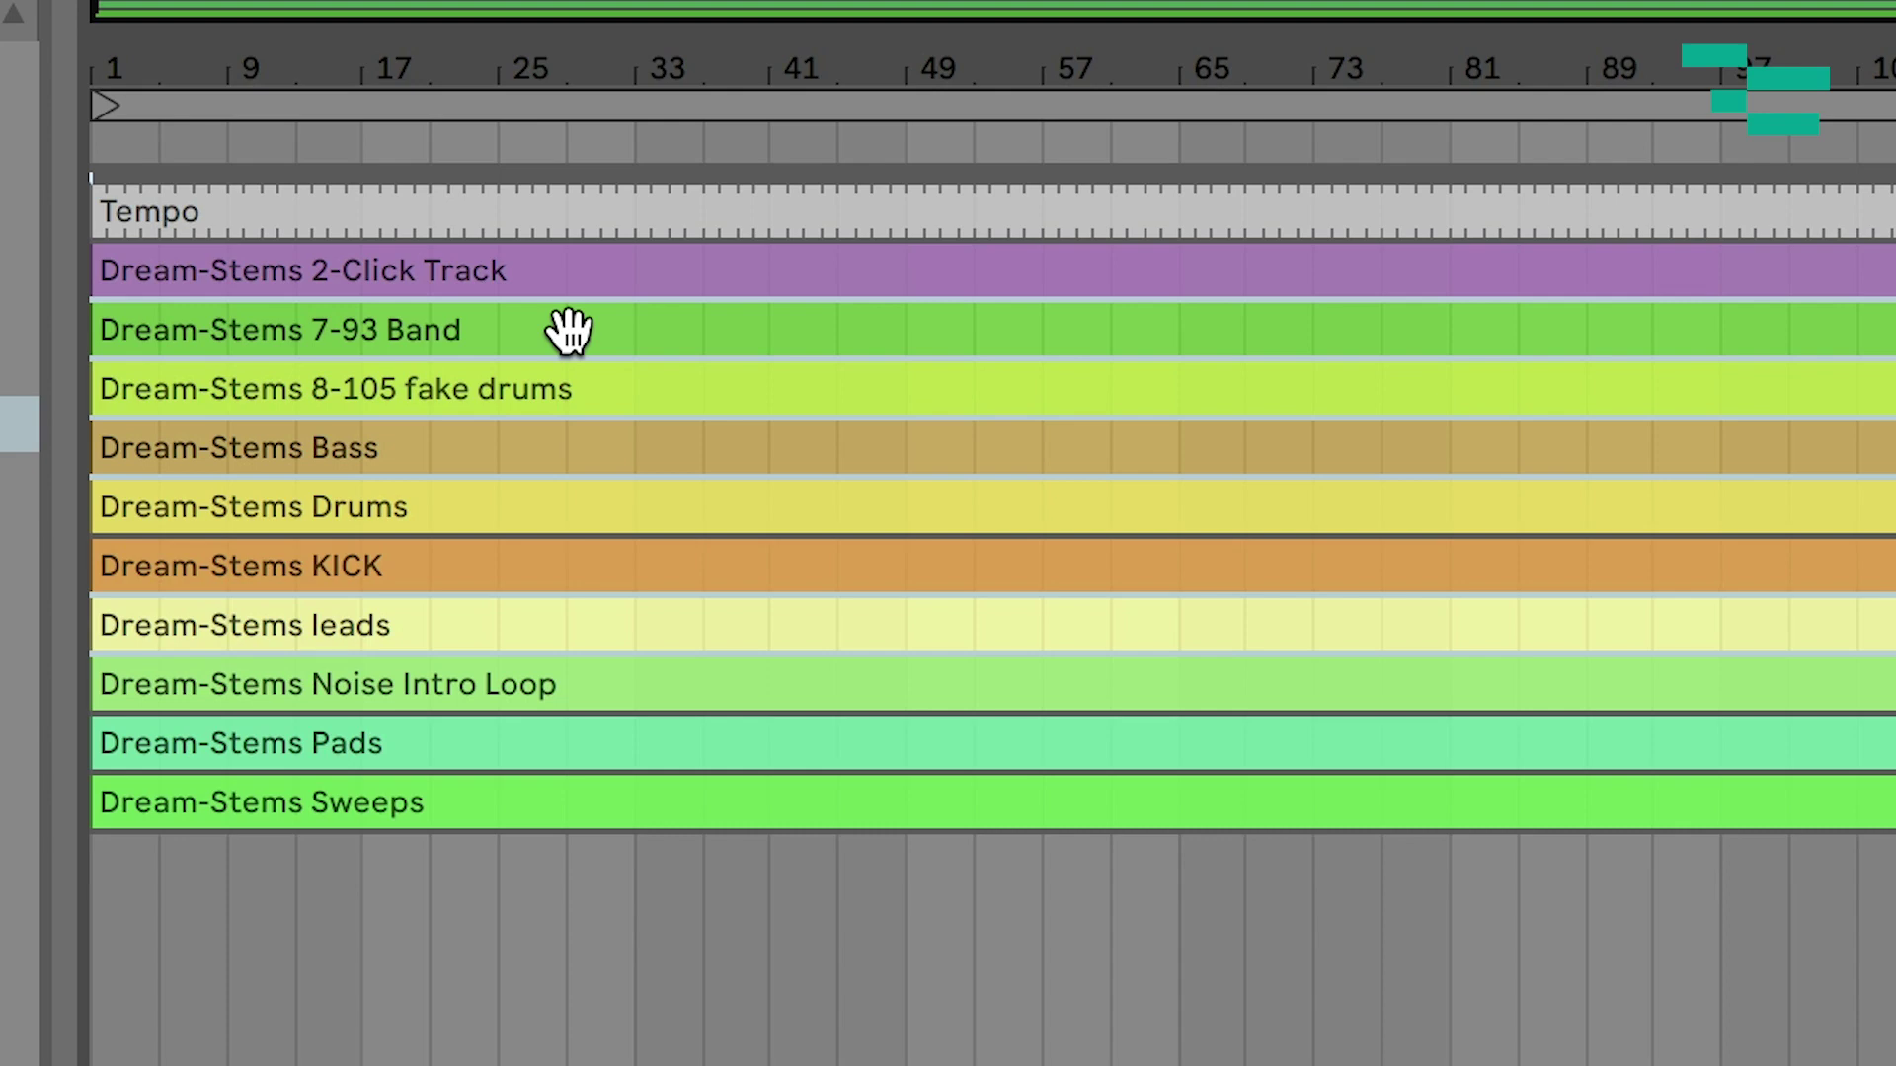
left_click(457, 739, "ctrl")
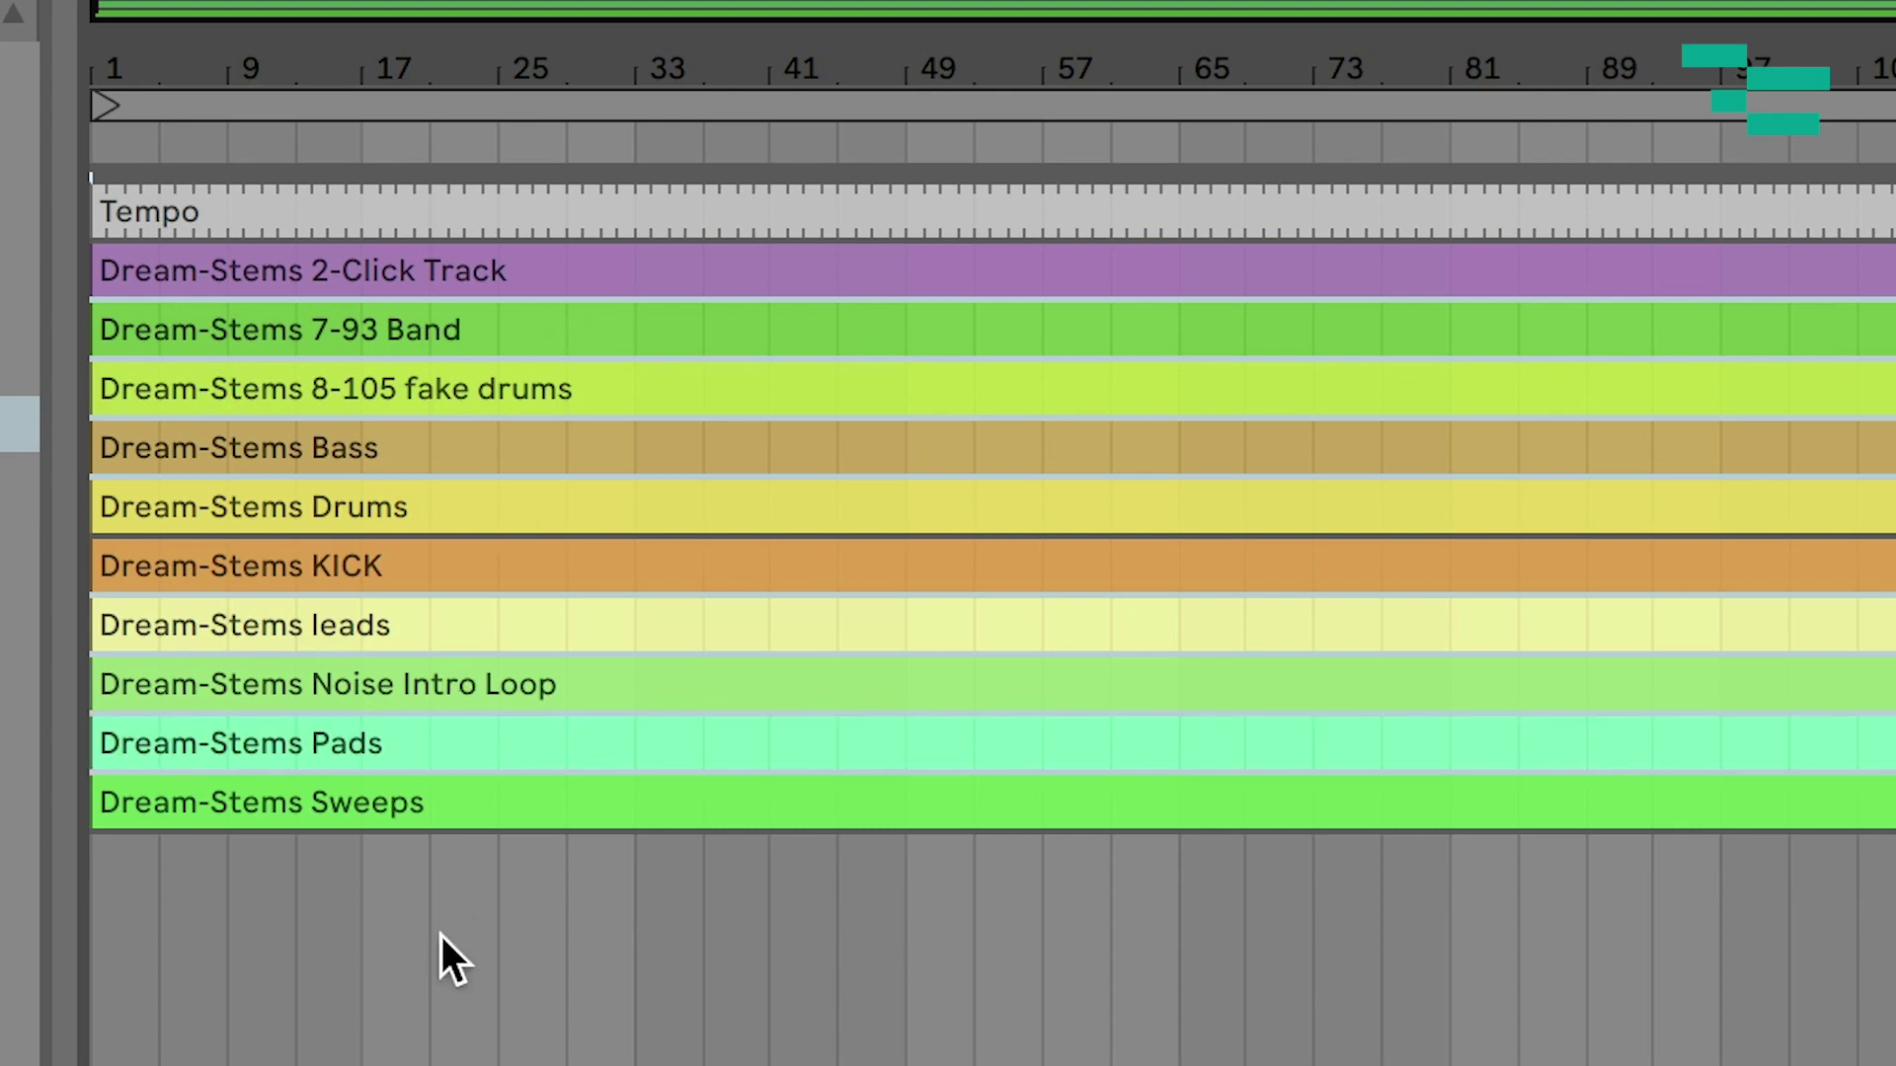
left_click(441, 948)
left_click(445, 731)
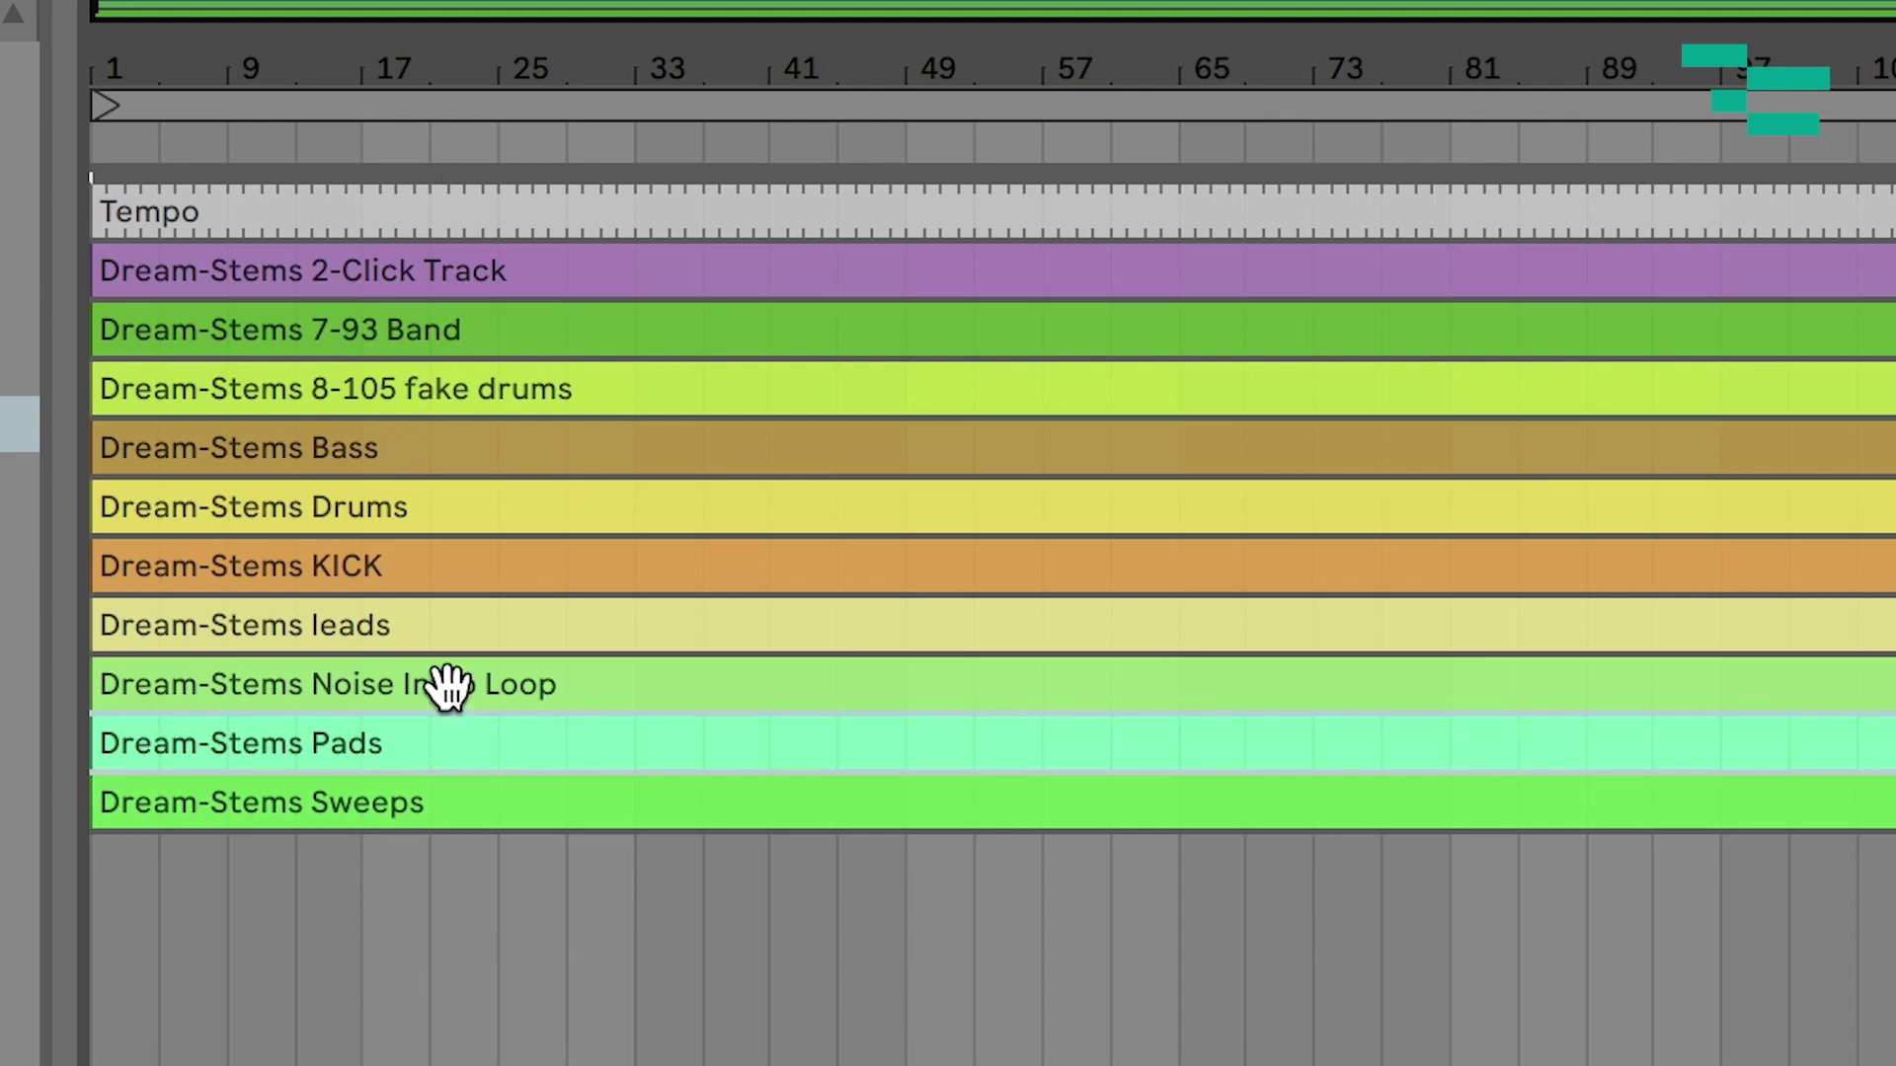
left_click(481, 627, "ctrl")
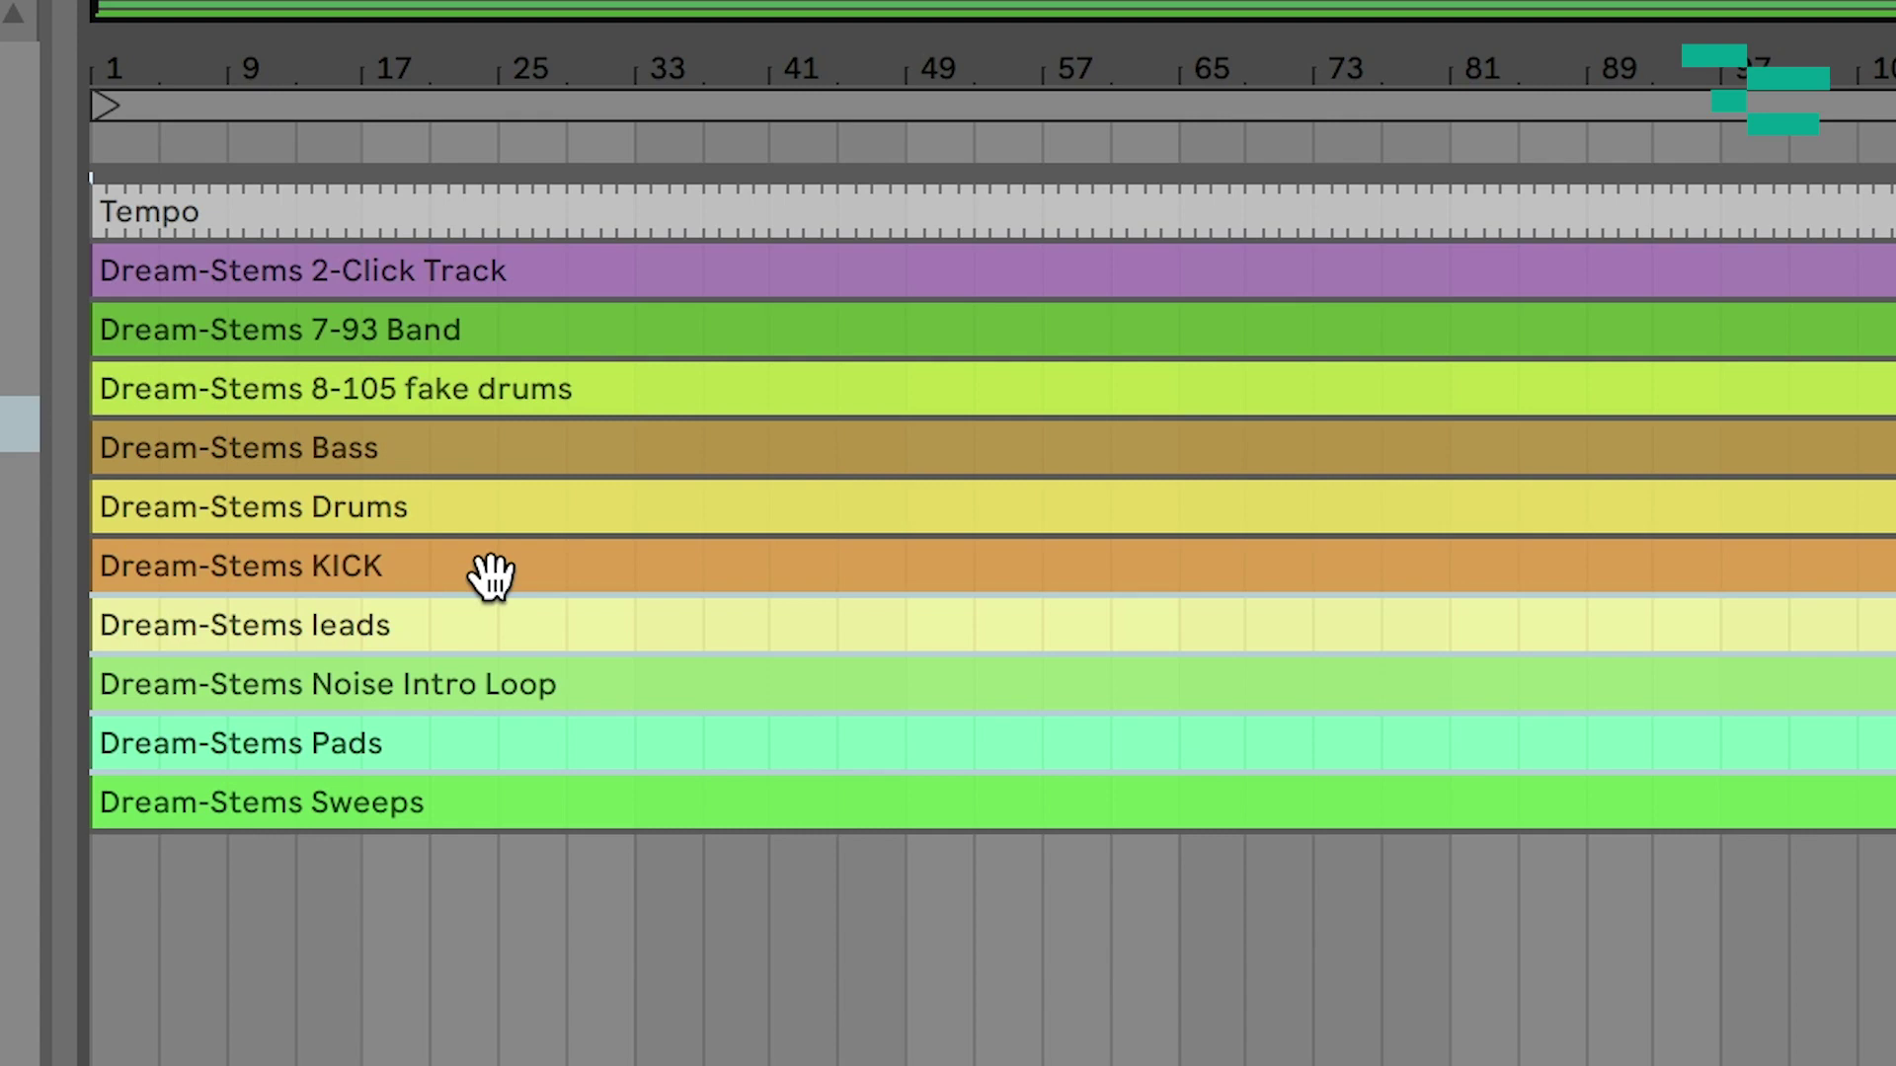
left_click(491, 437, "ctrl")
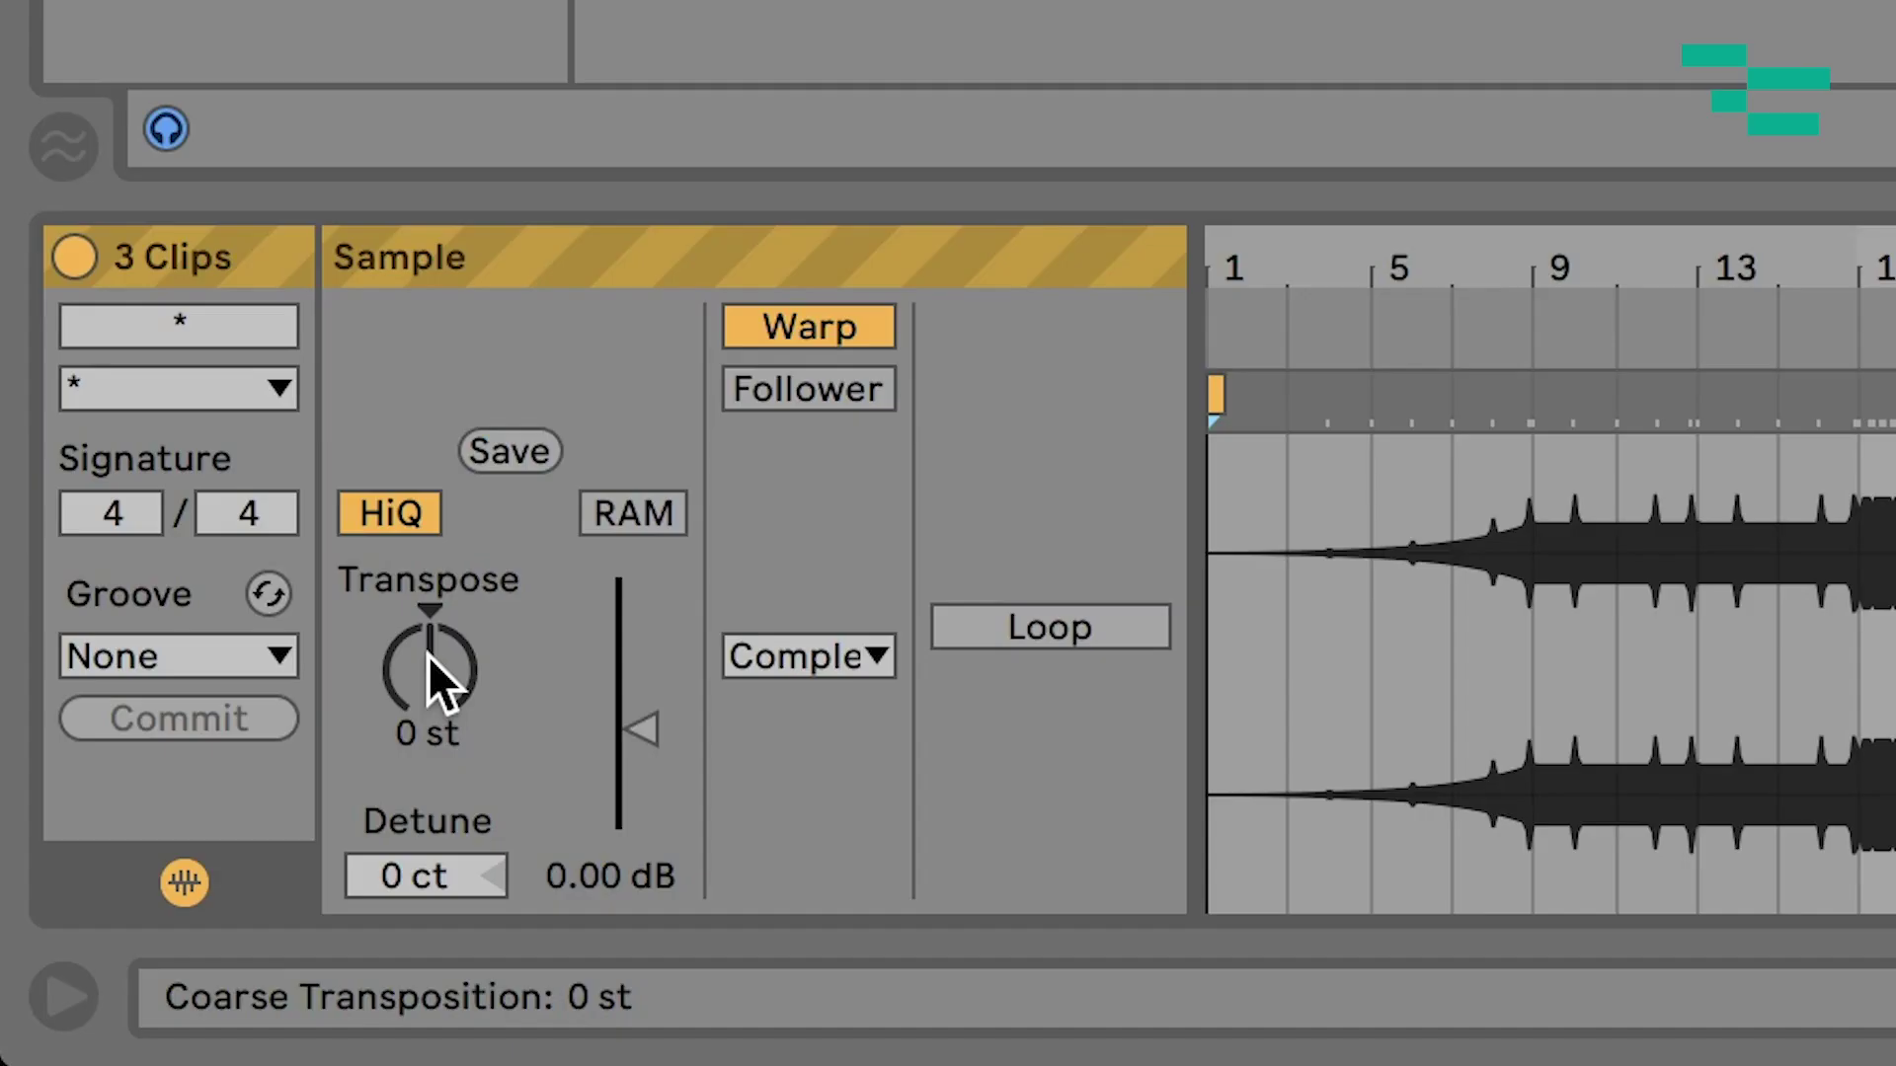
Transpose the three selected clips to +2 st and set their warp mode to Complex Pro
left_click(428, 655)
left_click_drag(429, 655, 428, 625)
key("Down")
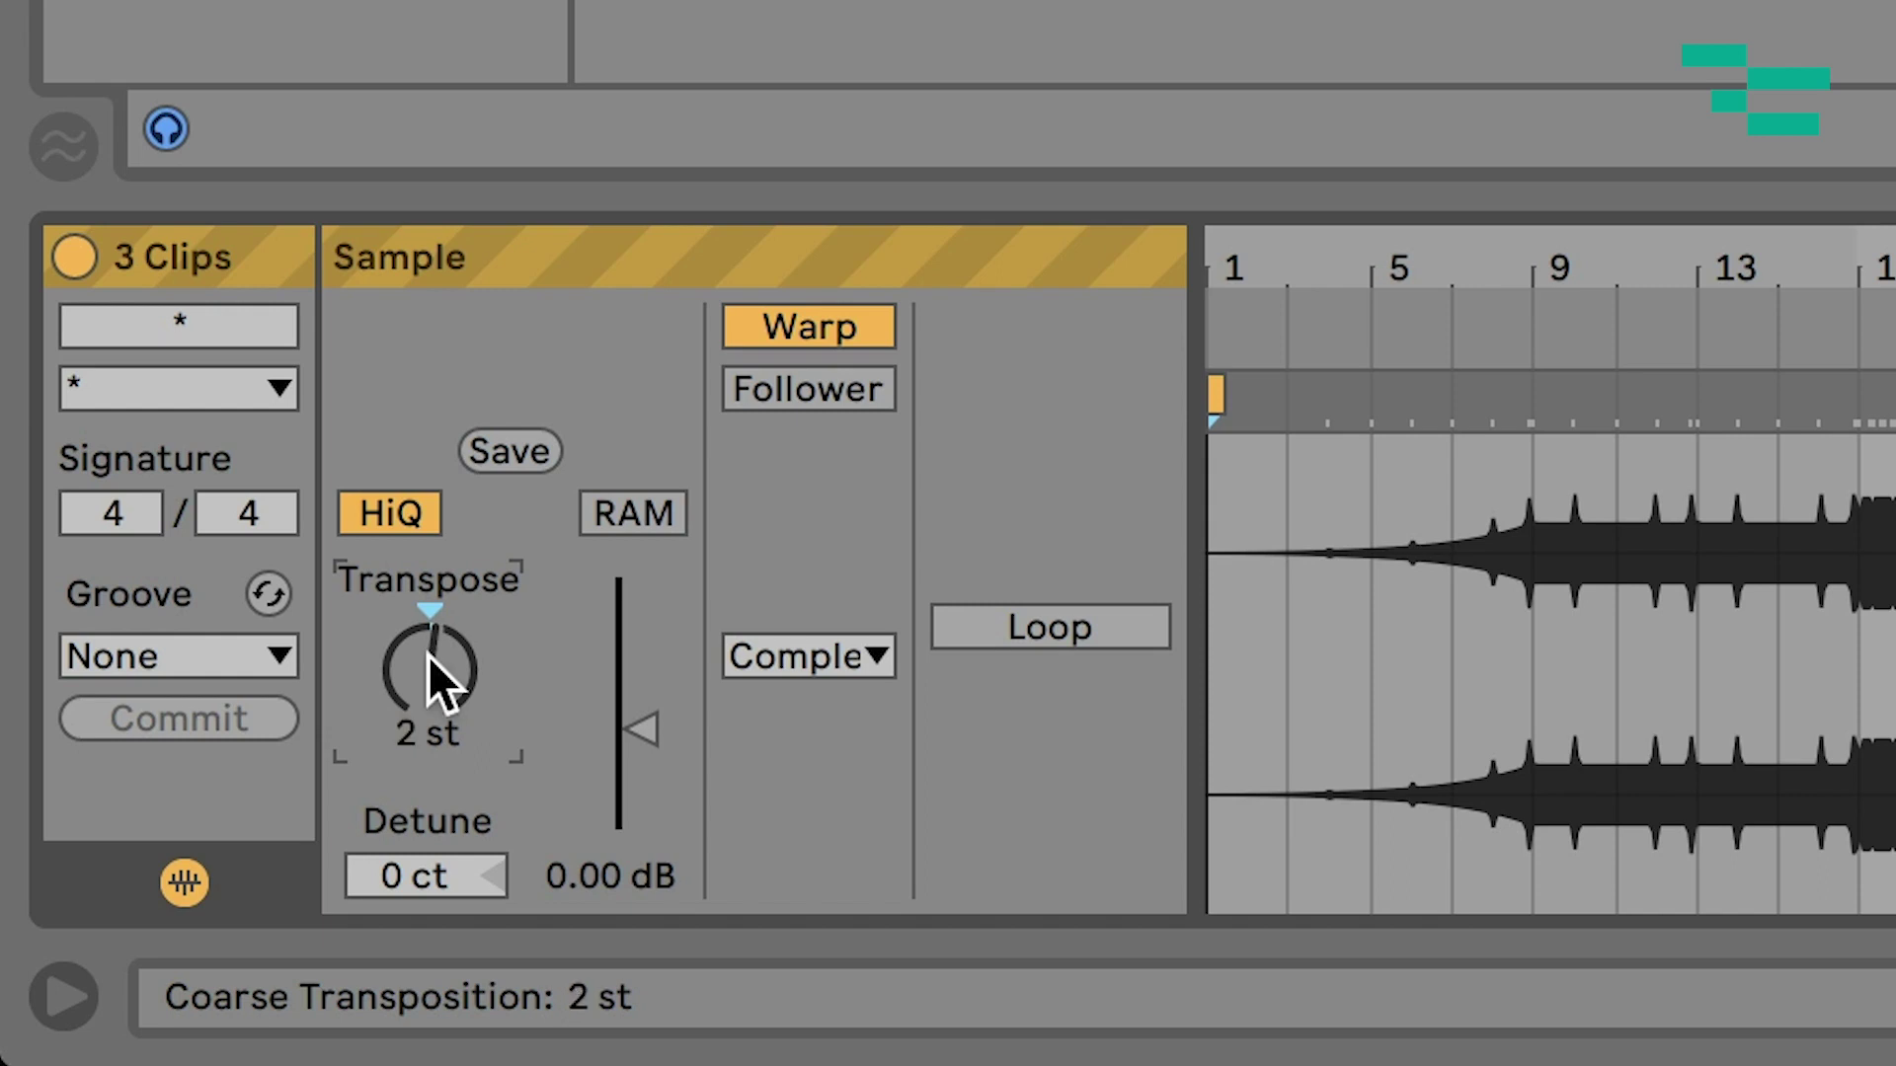
type("2")
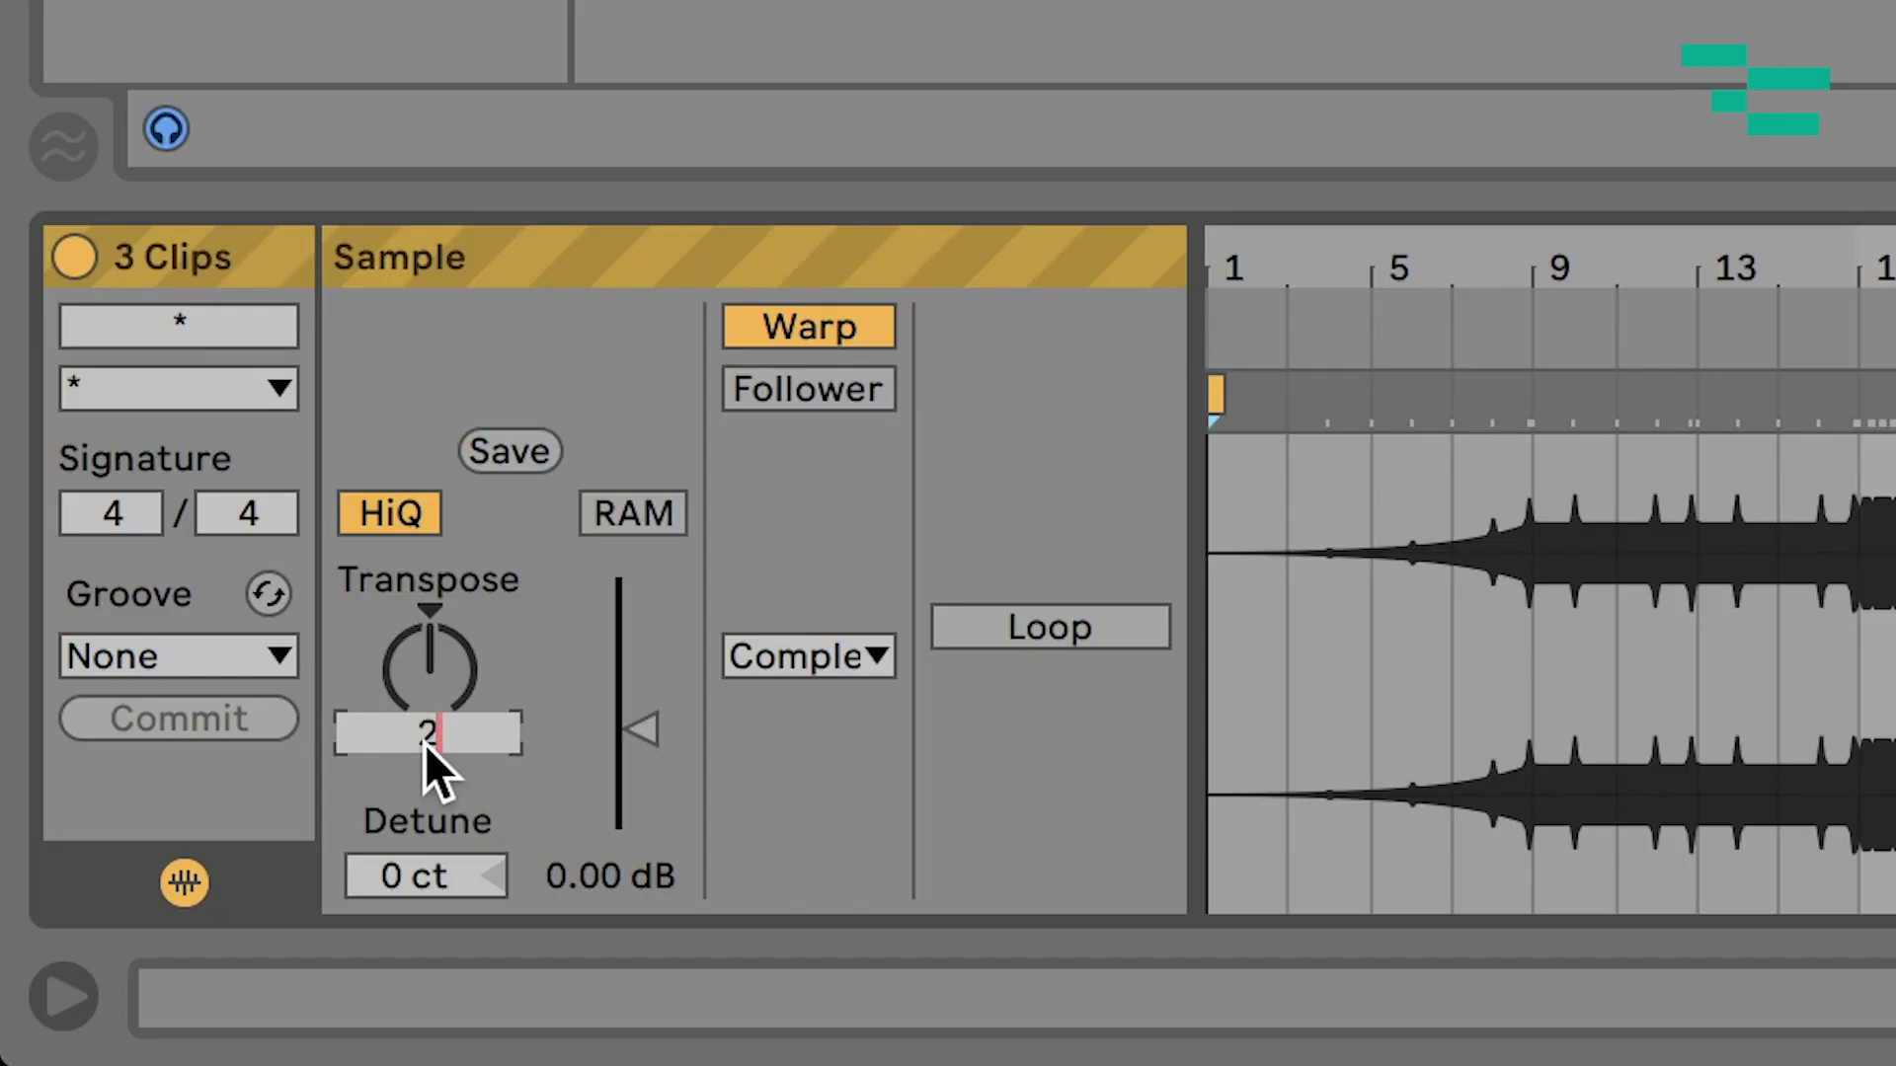
key("Return")
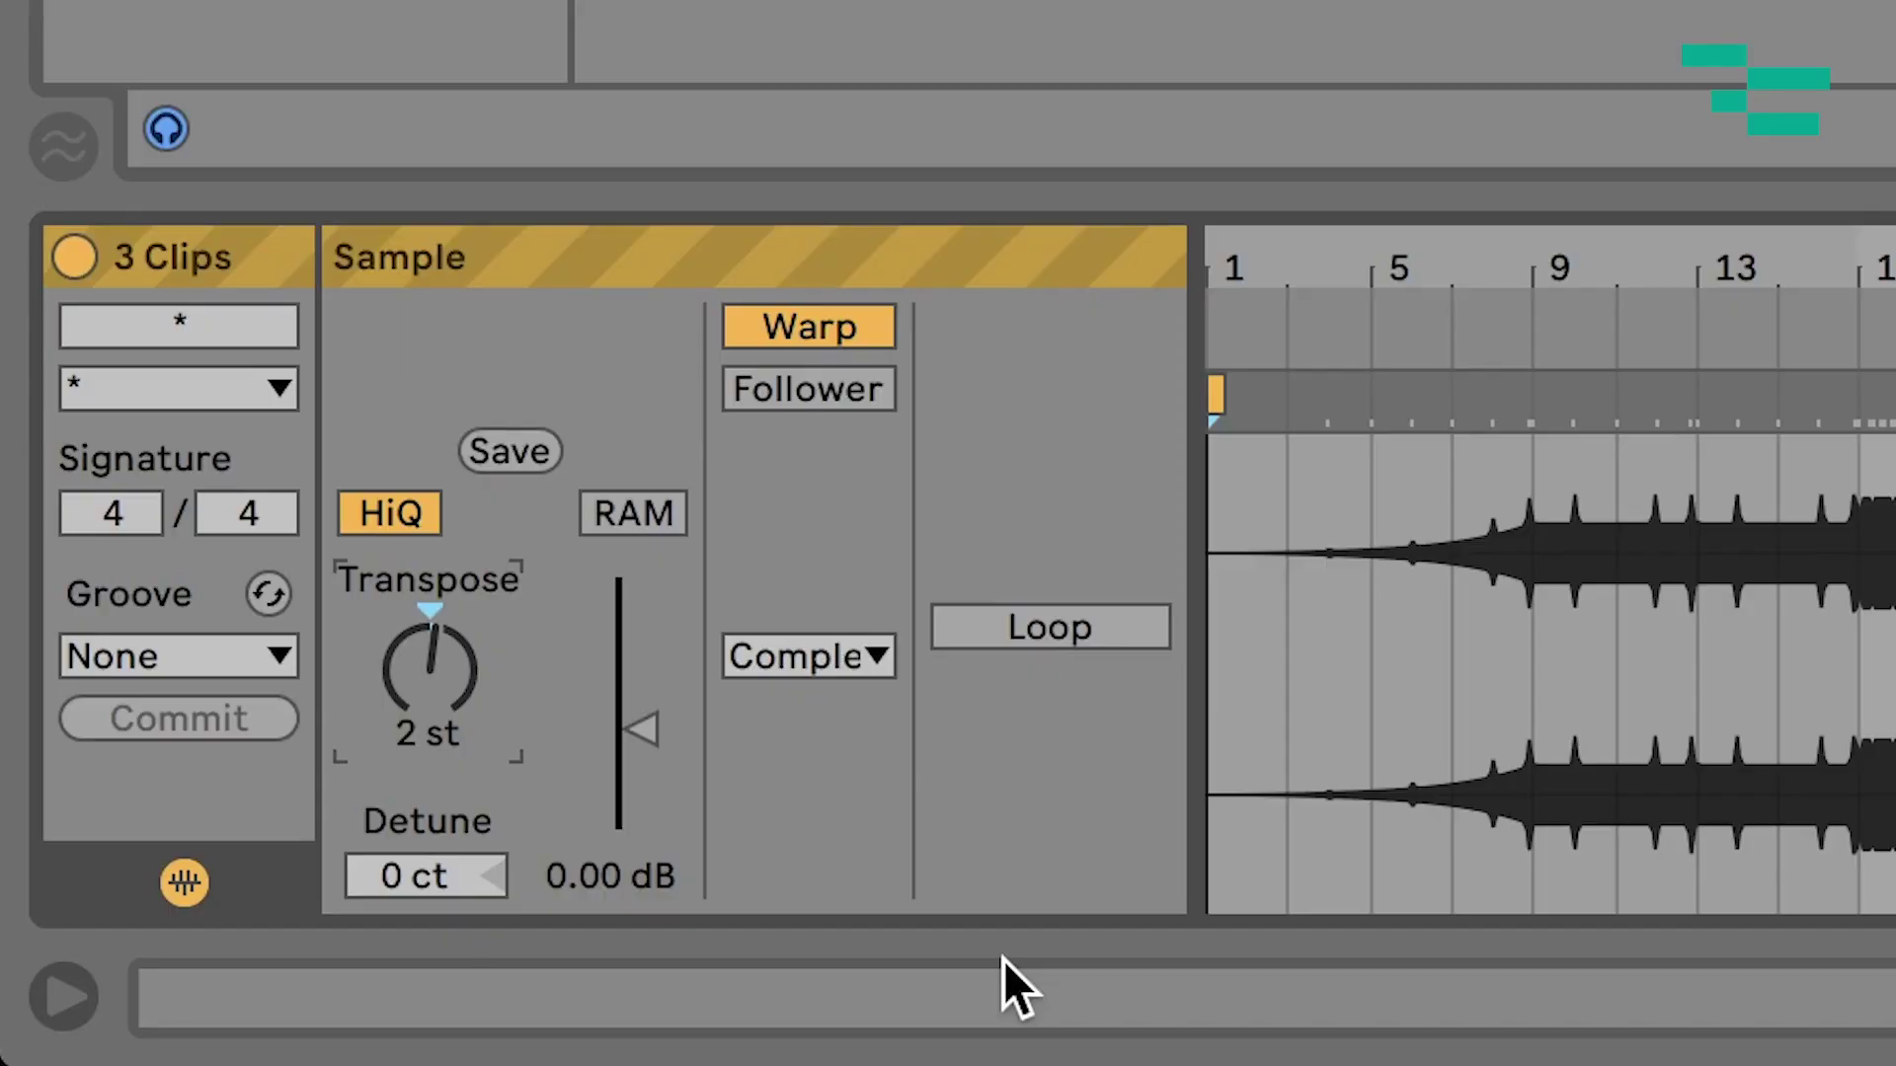
left_click(853, 651)
left_click(874, 987)
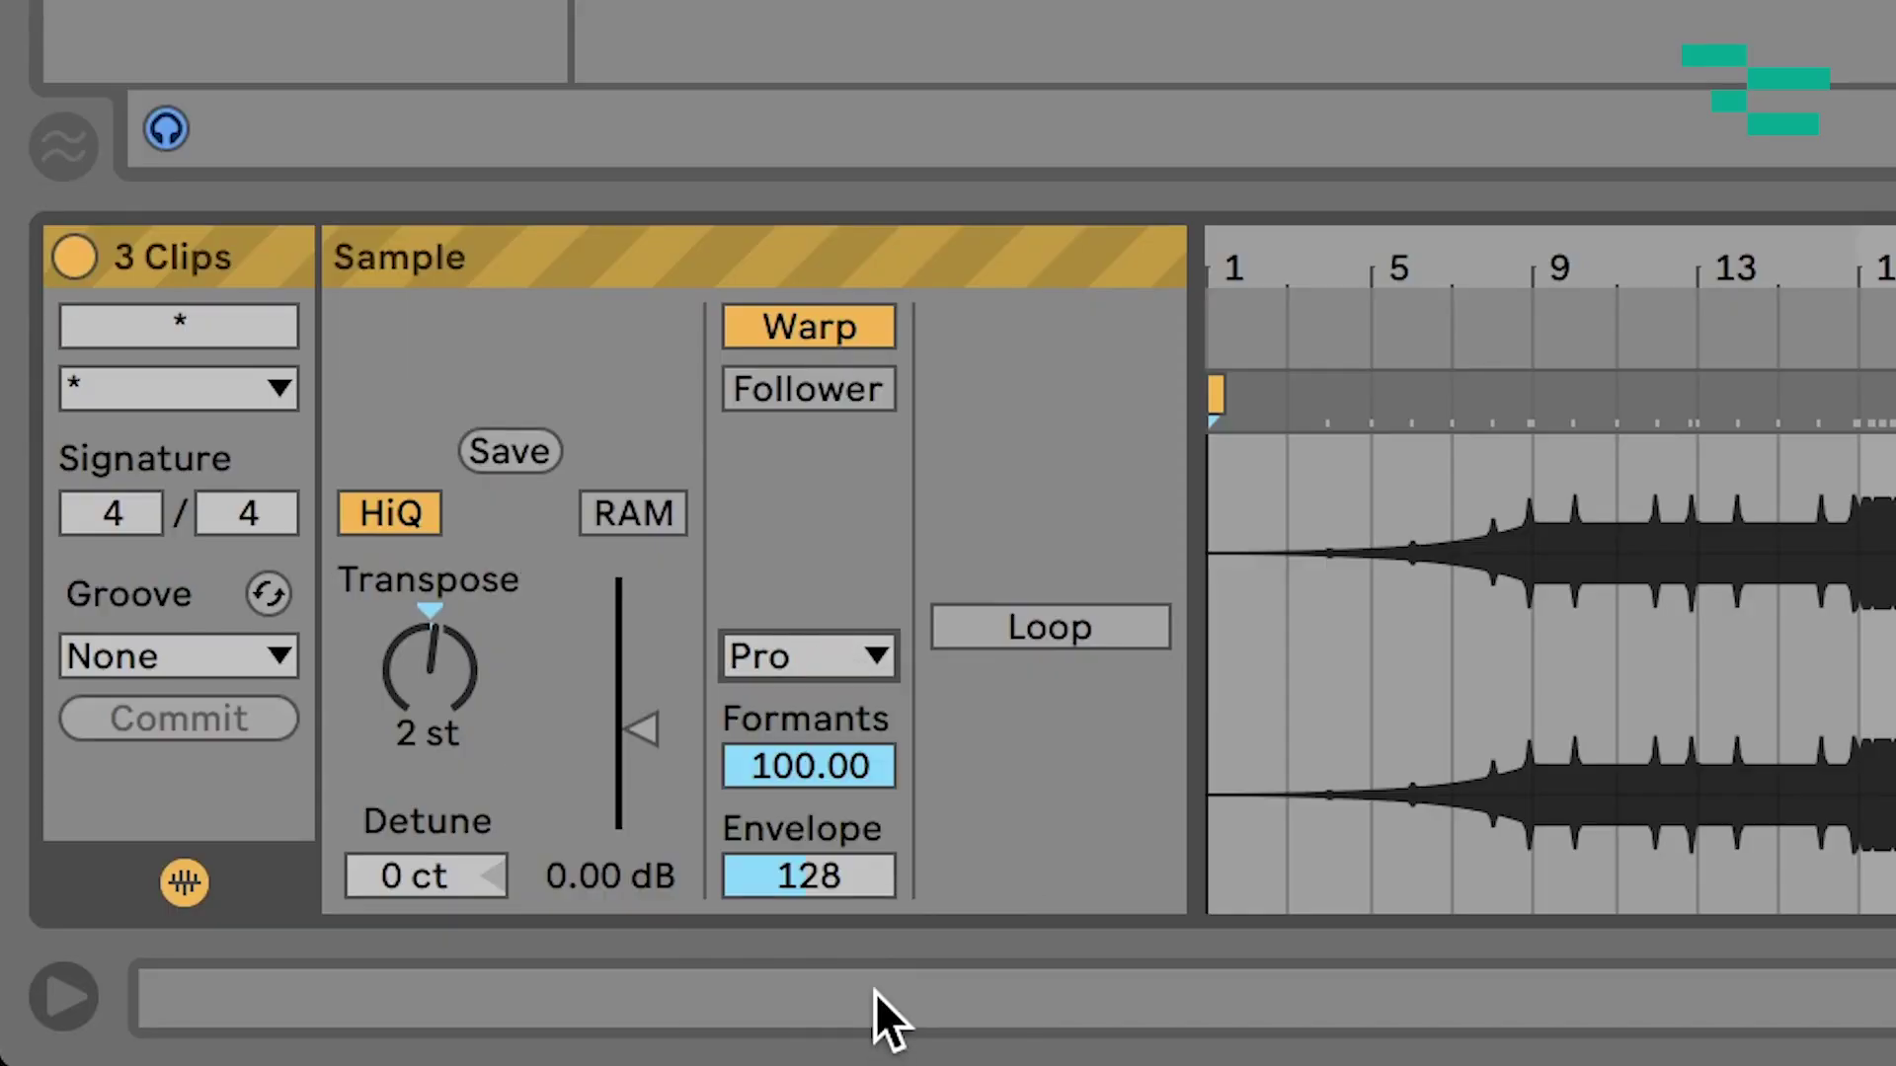